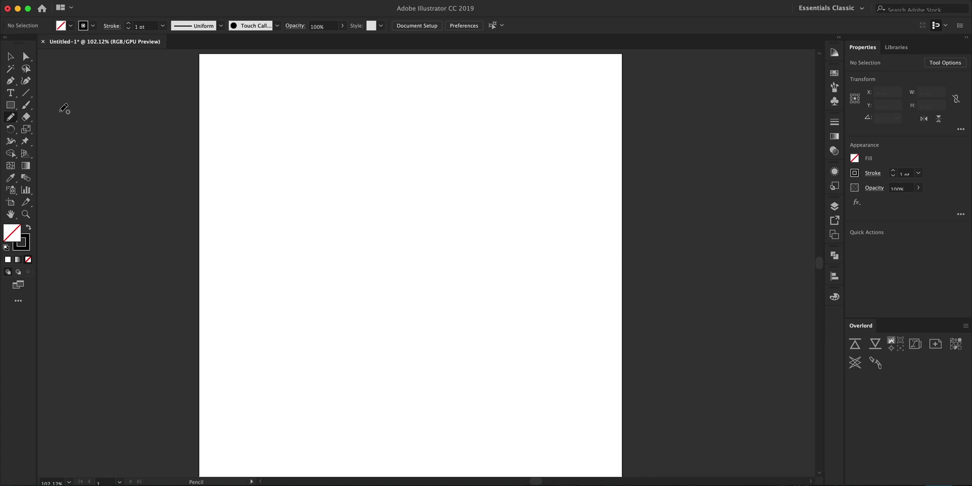
# Paint 'hello' across the artboard as one thick calligraphic Paintbrush stroke.
pyautogui.click(25, 104)
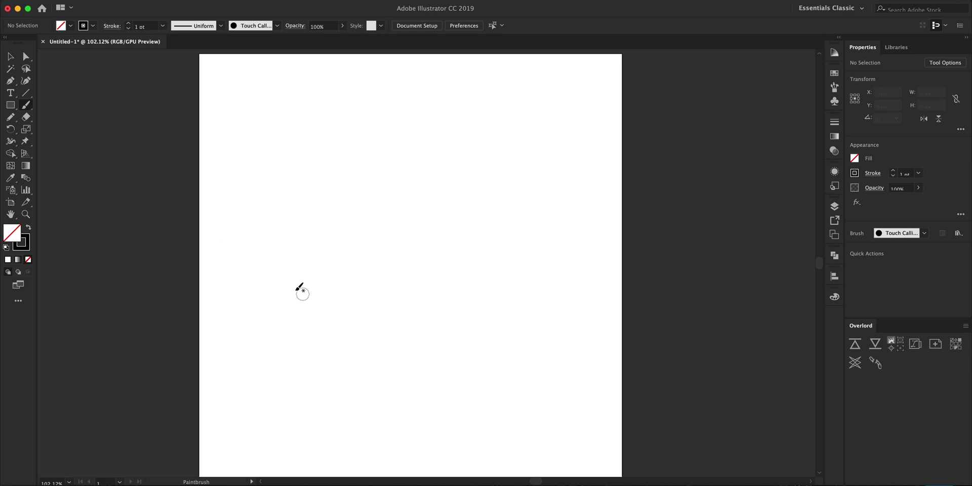
pyautogui.scroll(-2, 316, 315)
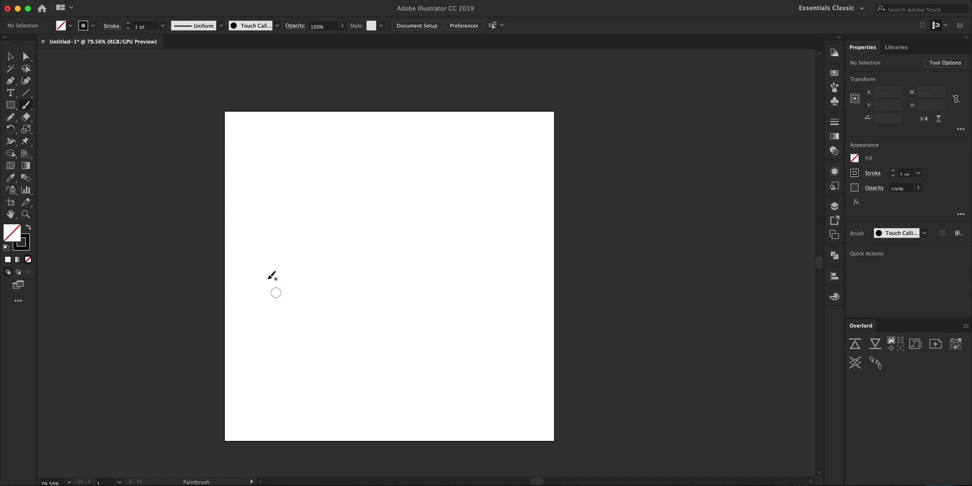
pyautogui.click(255, 297)
pyautogui.moveTo(477, 218); pyautogui.dragTo(500, 207)
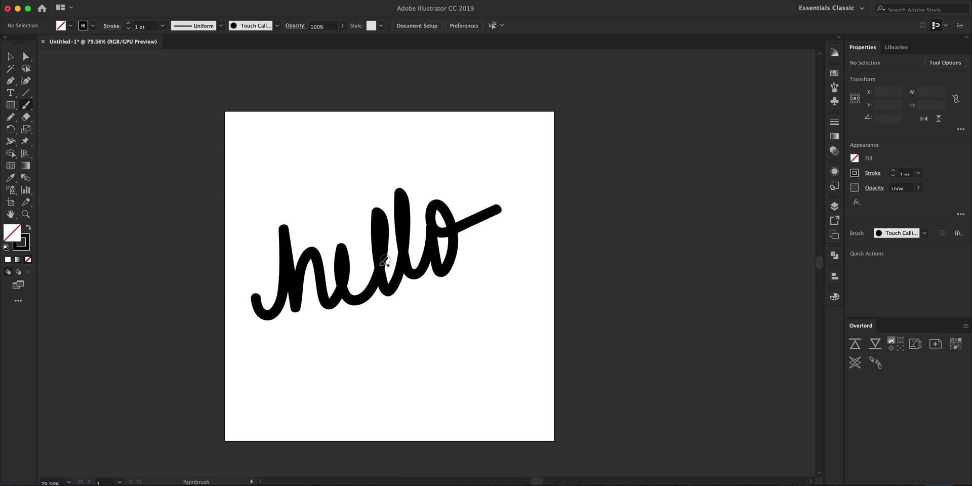
pyautogui.press('super+z')
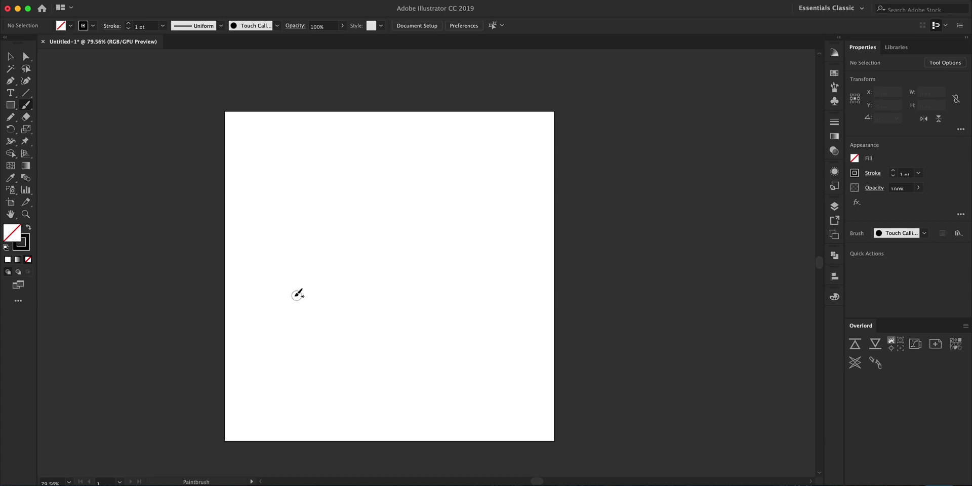
pyautogui.click(262, 301)
pyautogui.press('super+shift+z')
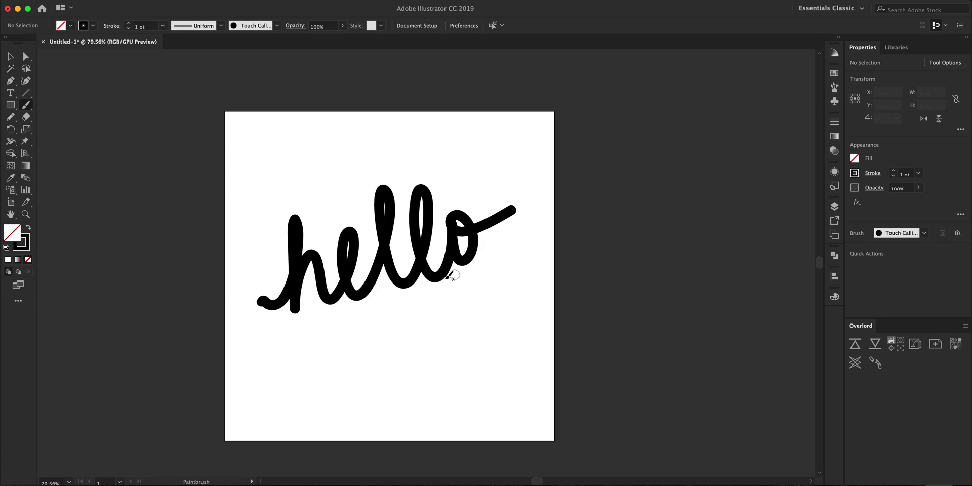
pyautogui.press('v')
pyautogui.press('super+z')
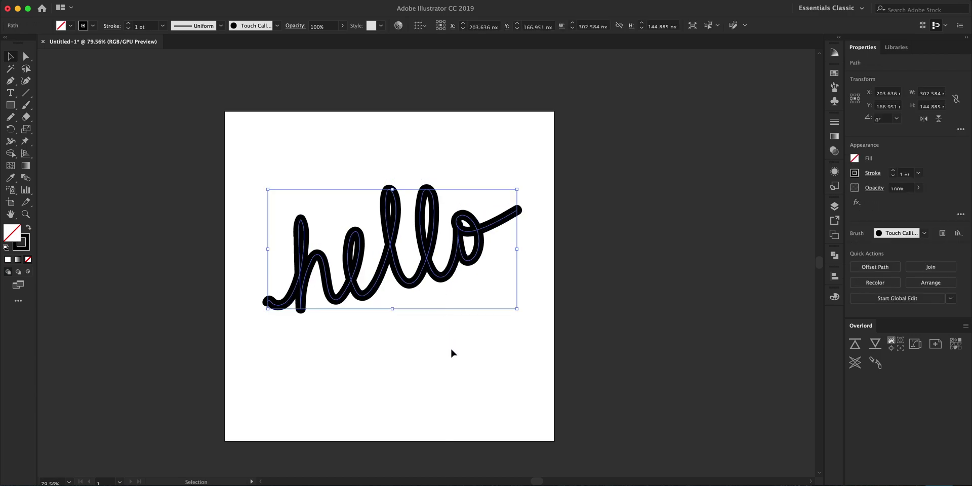
# Draw a 17×17 px circle under the 'h' of hello with the Ellipse tool.
pyautogui.click(457, 379)
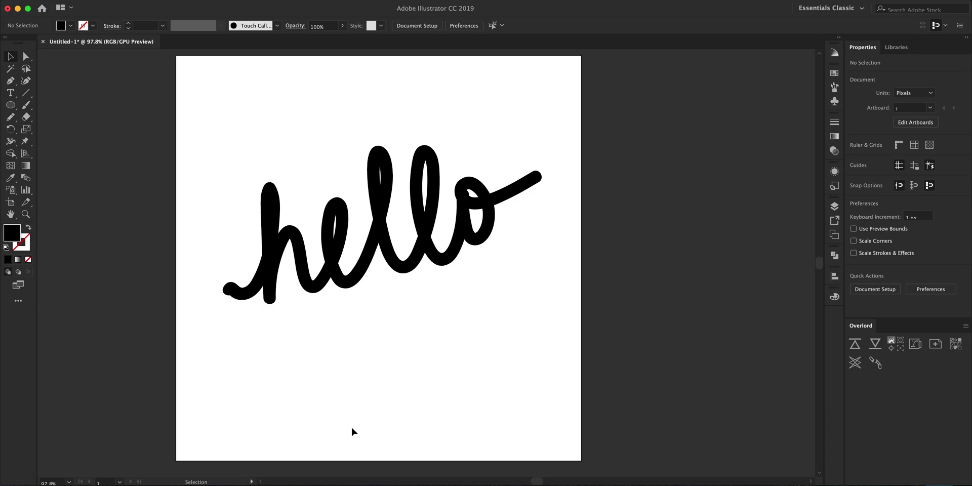
pyautogui.press('l')
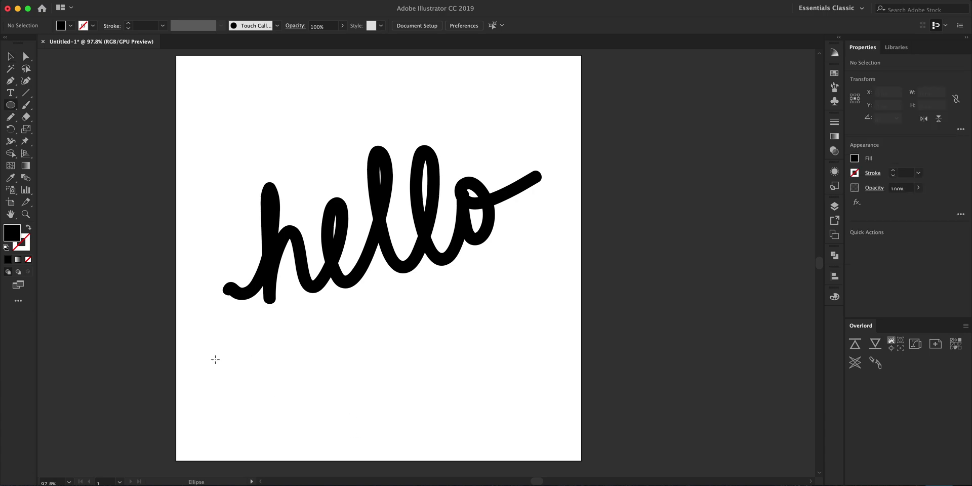
pyautogui.moveTo(218, 353); pyautogui.dragTo(236, 370)
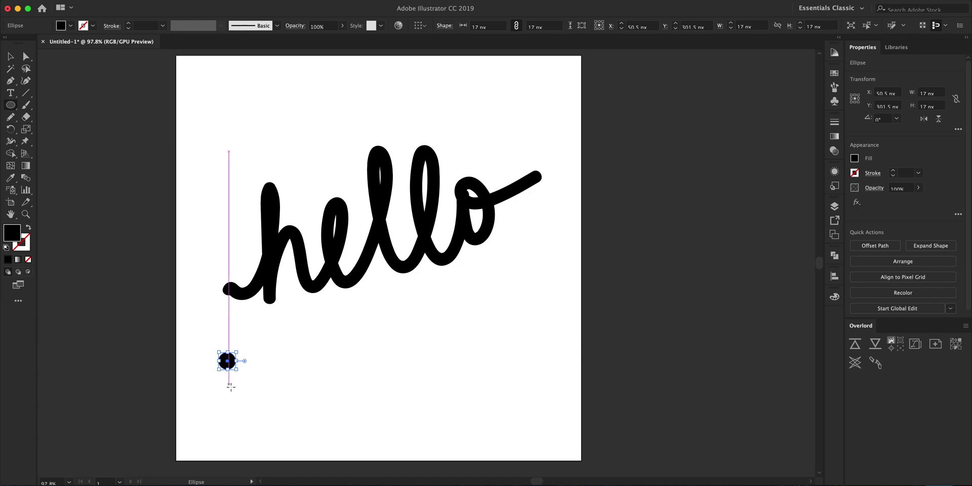
pyautogui.press('v')
pyautogui.click(242, 405)
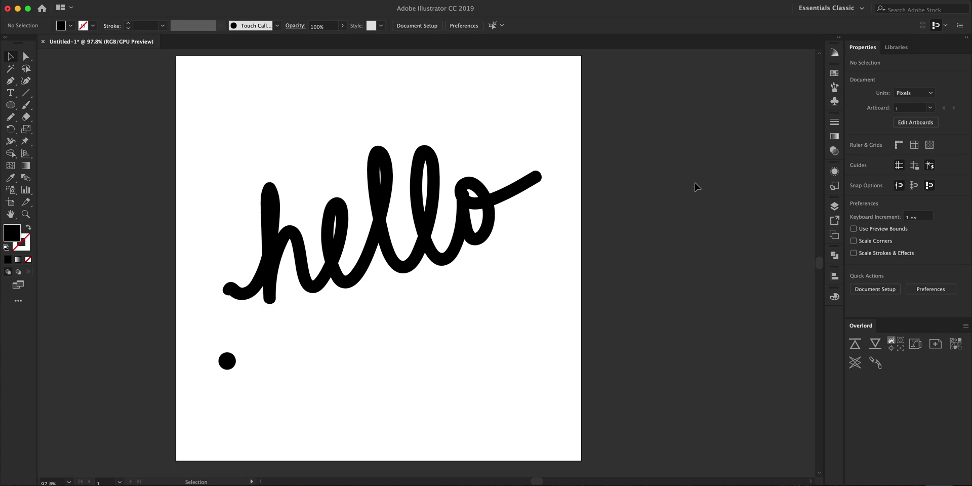
# Build a three-stop gradient with blue end stops and an RGB Cyan middle stop.
pyautogui.click(834, 137)
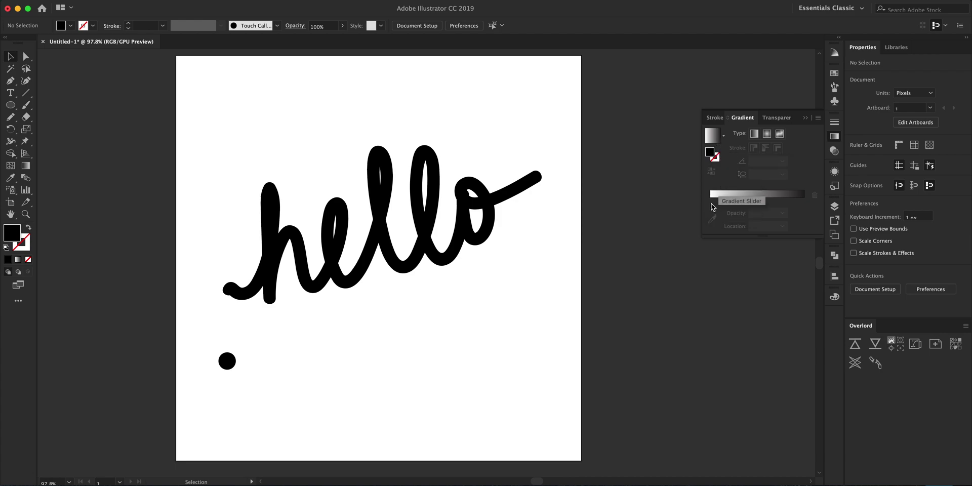
pyautogui.click(711, 199)
pyautogui.click(755, 201)
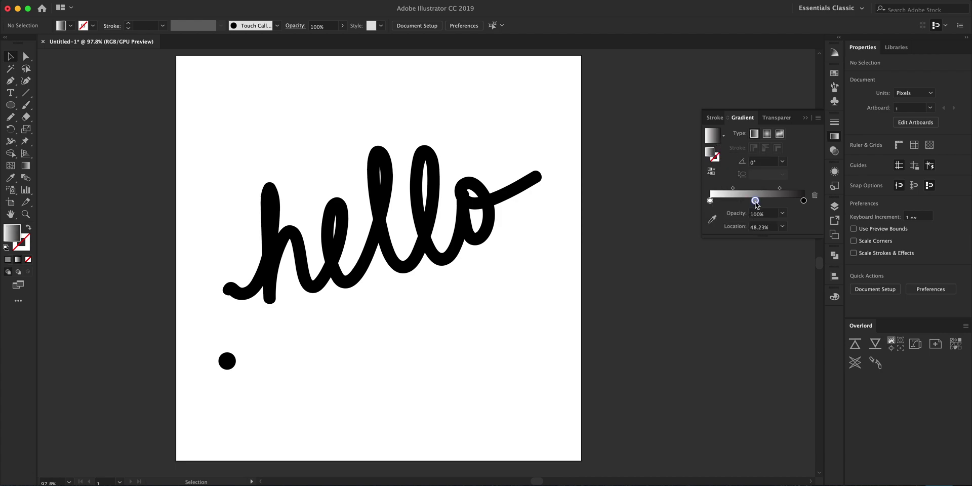
pyautogui.click(710, 200)
pyautogui.doubleClick(710, 200)
pyautogui.click(731, 234)
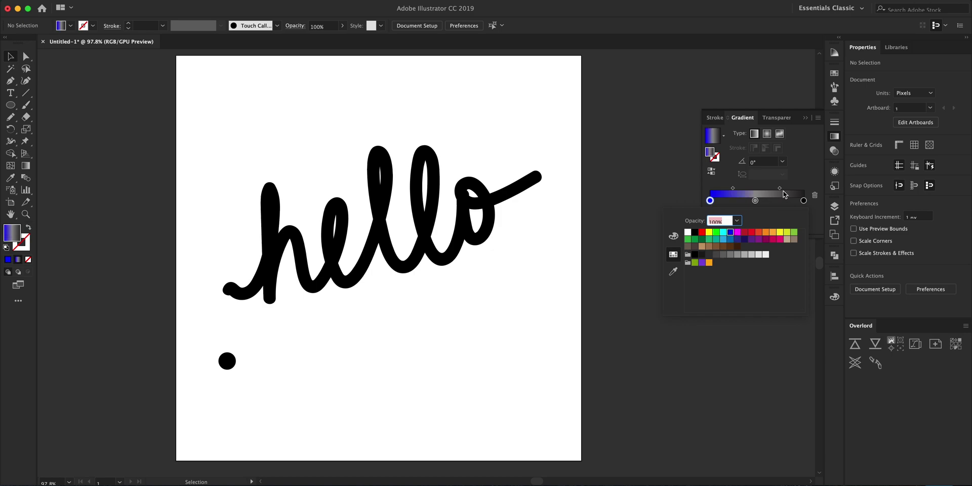
pyautogui.click(803, 201)
pyautogui.doubleClick(803, 200)
pyautogui.click(733, 234)
pyautogui.click(755, 201)
pyautogui.doubleClick(755, 201)
pyautogui.click(723, 235)
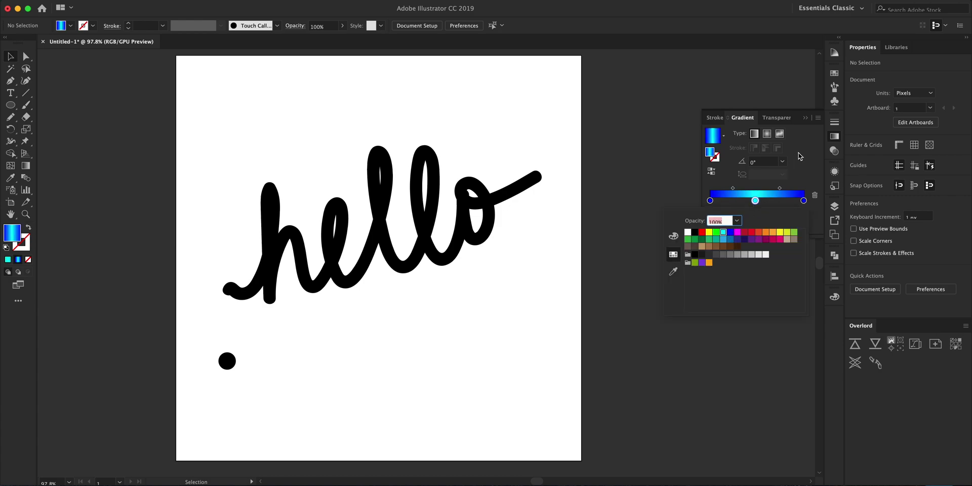
# Apply the blue-cyan gradient to the small circle and browse the swatch libraries.
pyautogui.click(233, 363)
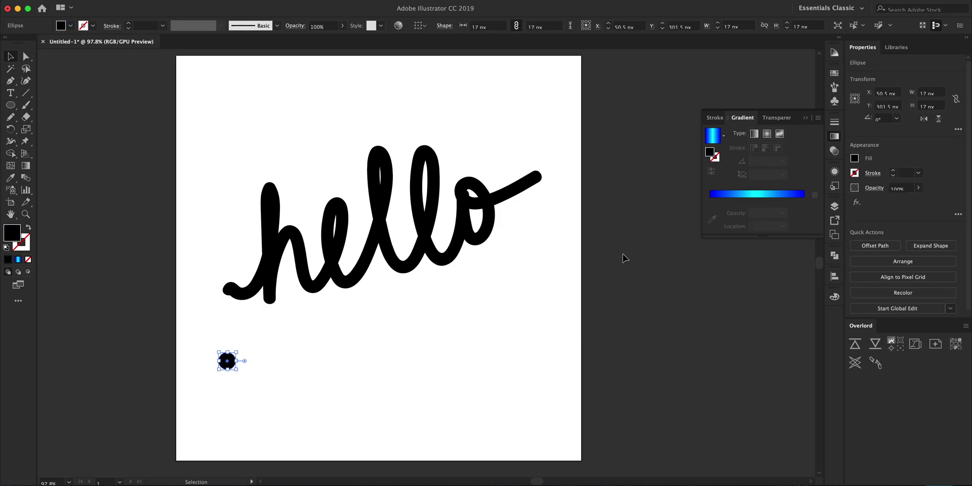
pyautogui.click(712, 195)
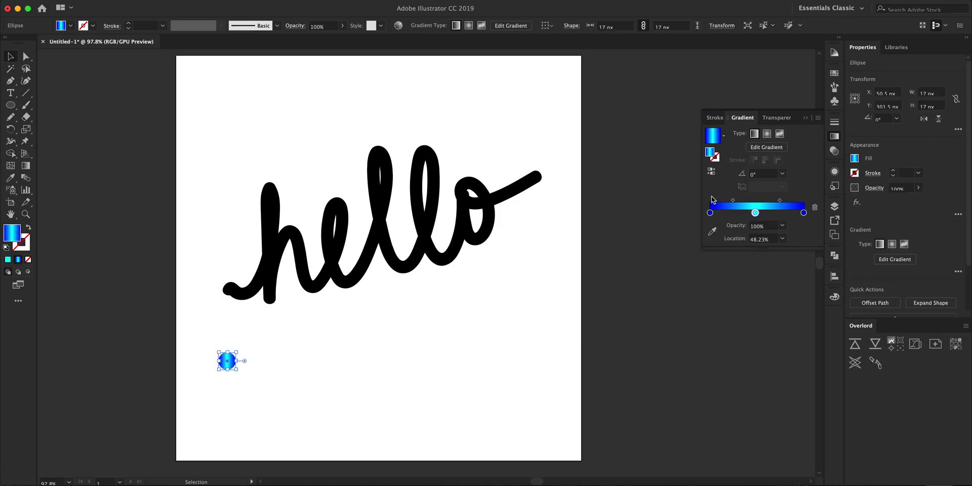
pyautogui.click(835, 74)
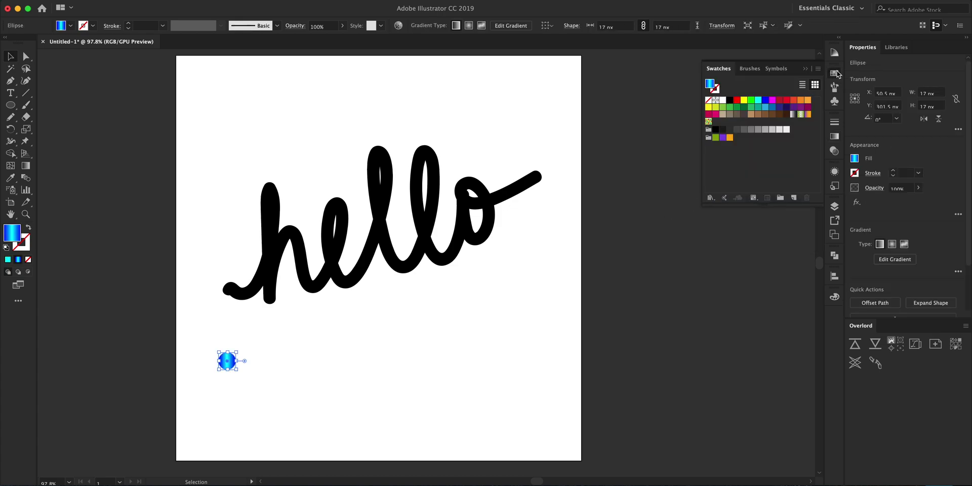
pyautogui.click(710, 198)
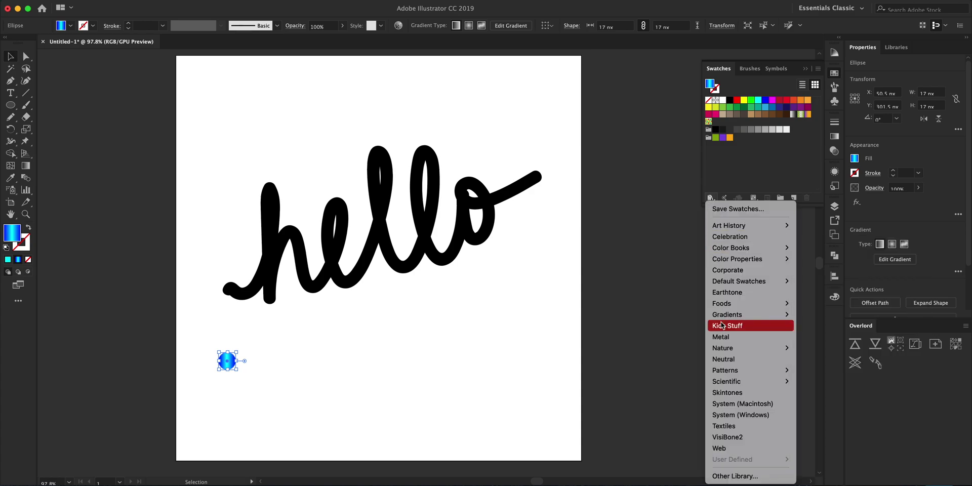
pyautogui.moveTo(729, 318)
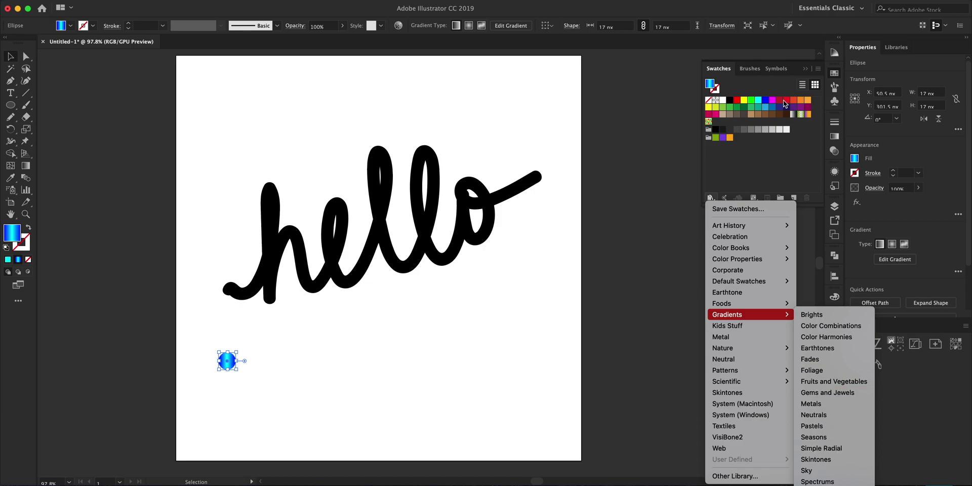
pyautogui.click(784, 161)
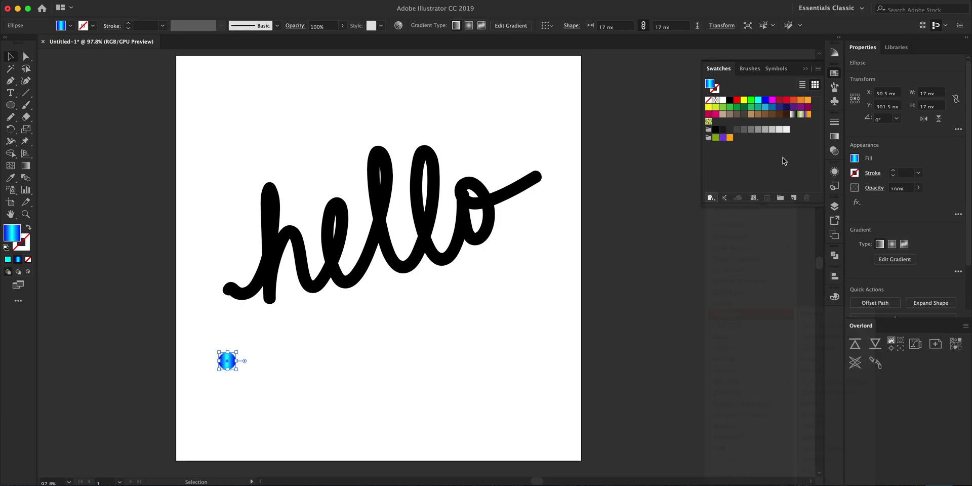
# Duplicate the blue circle to the right and blend the two circles together.
pyautogui.click(318, 414)
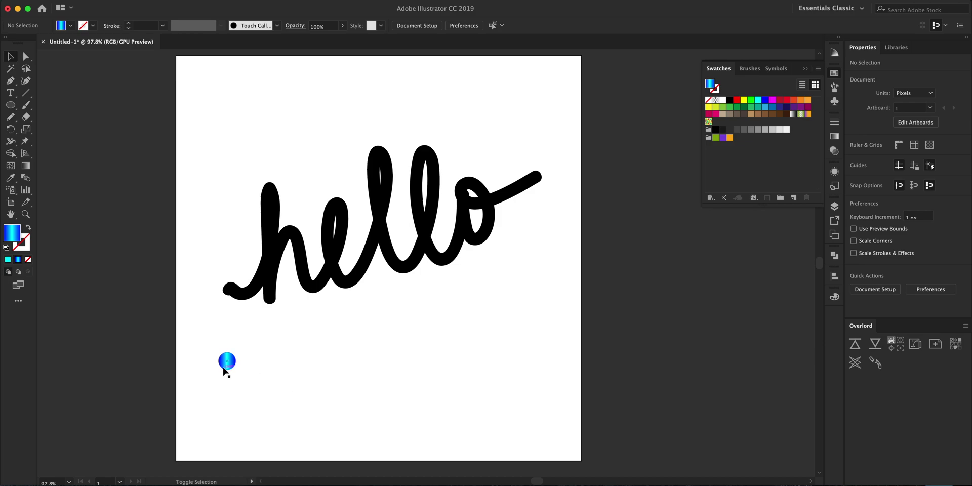
pyautogui.moveTo(225, 371); pyautogui.dragTo(308, 374)
pyautogui.click(356, 389)
pyautogui.moveTo(370, 399); pyautogui.dragTo(199, 354)
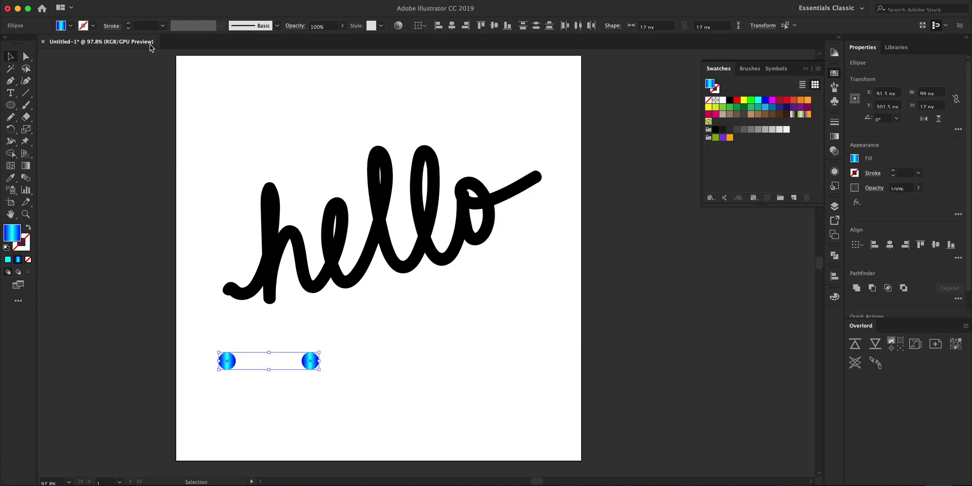
pyautogui.click(147, 0)
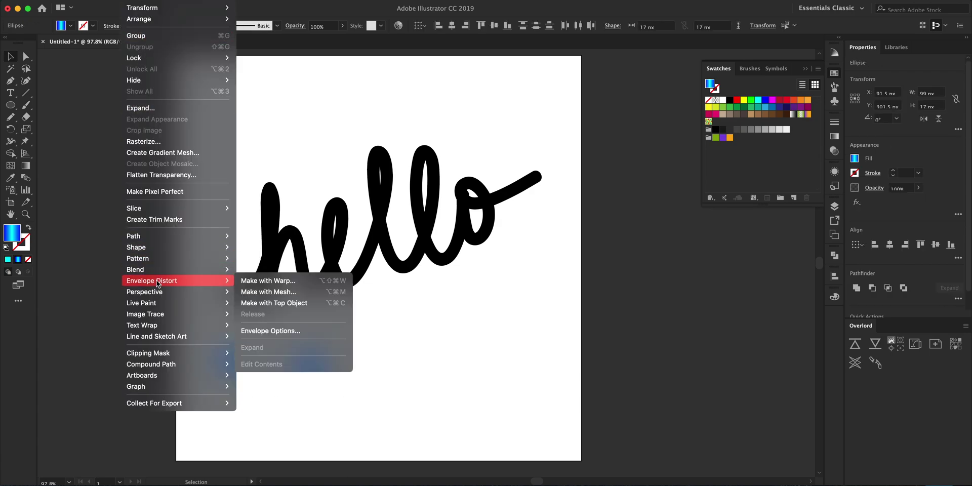
pyautogui.moveTo(157, 270)
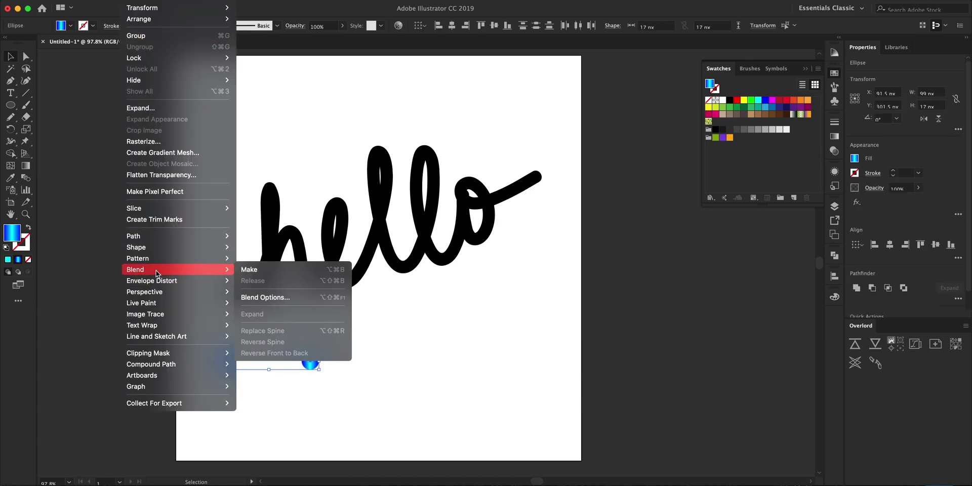
pyautogui.click(245, 272)
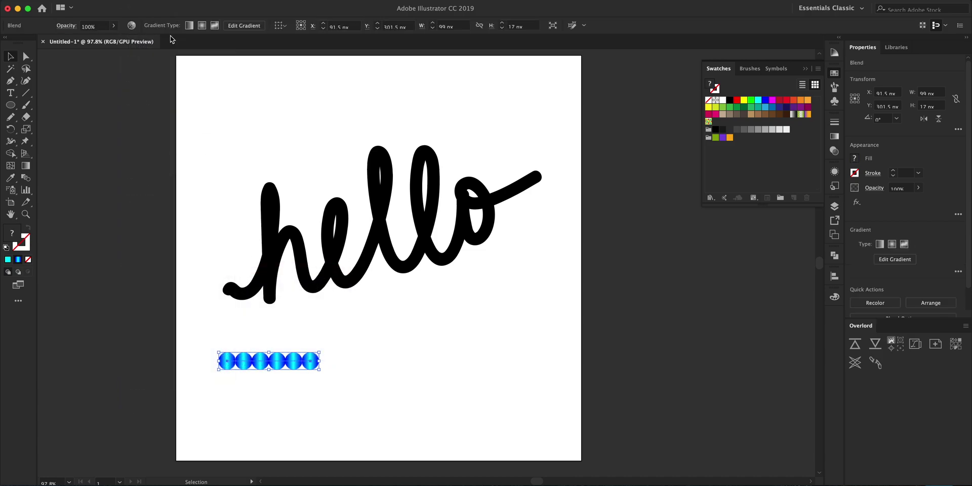
# Set the blend spacing to Specified Distance of 2 px.
pyautogui.click(149, 2)
pyautogui.moveTo(162, 270)
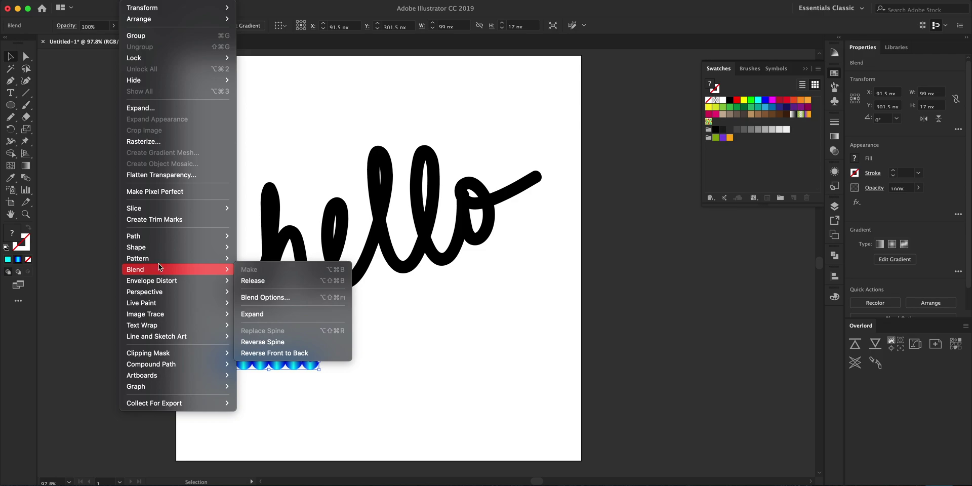
pyautogui.click(261, 298)
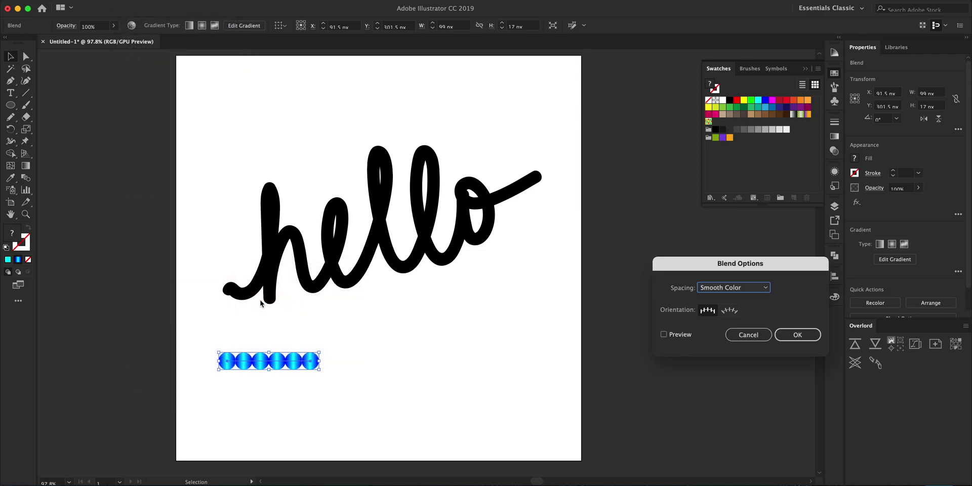
pyautogui.click(711, 288)
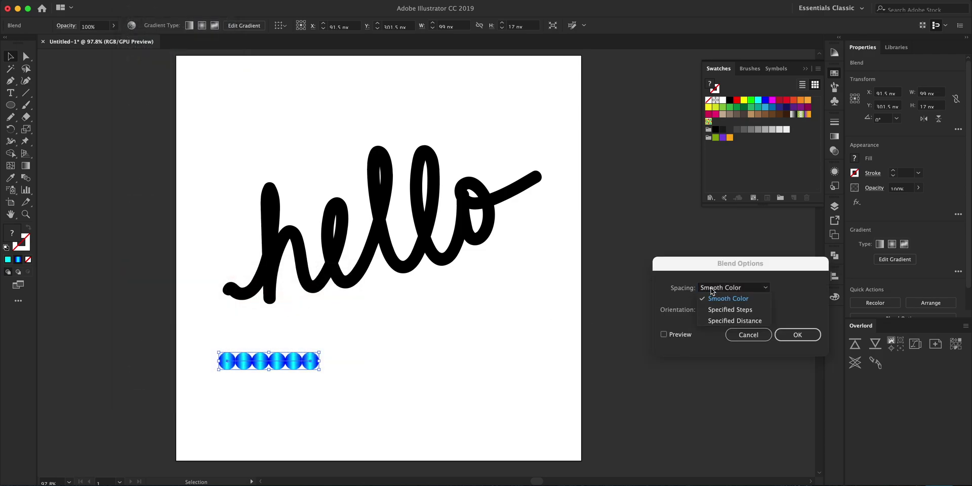
pyautogui.click(723, 318)
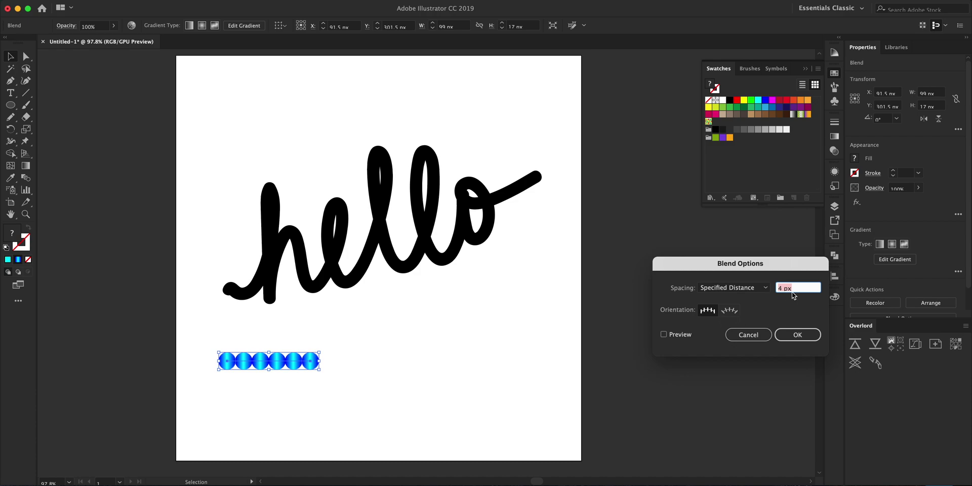
pyautogui.write('2')
pyautogui.click(777, 340)
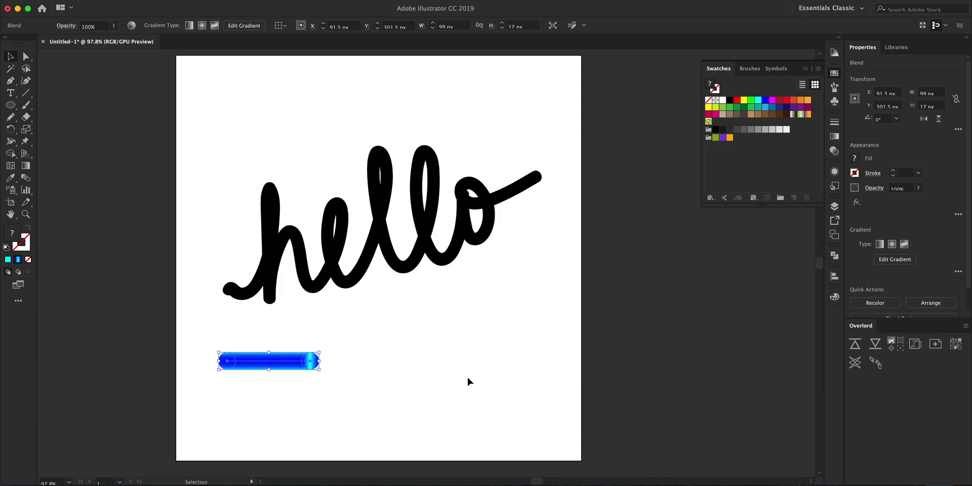
# Replace the blend's spine with the hello path so the tube follows the lettering.
pyautogui.click(451, 394)
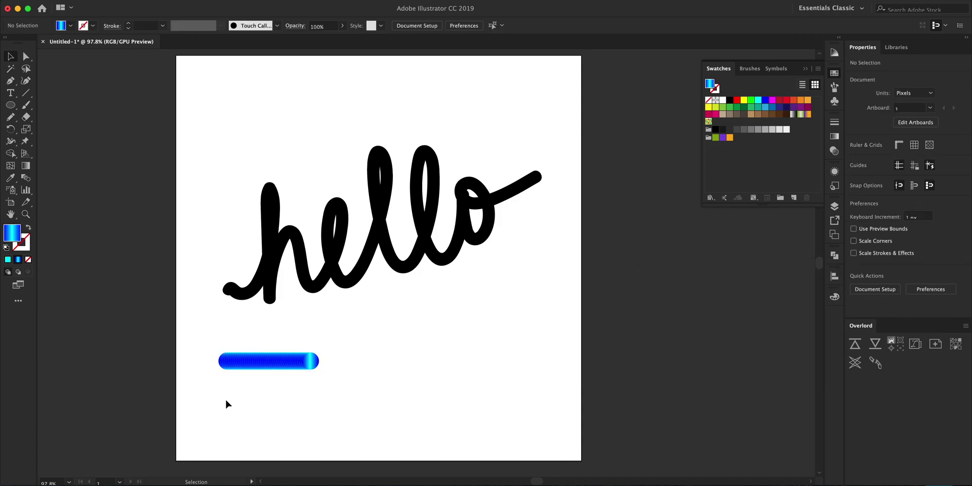
pyautogui.click(264, 364)
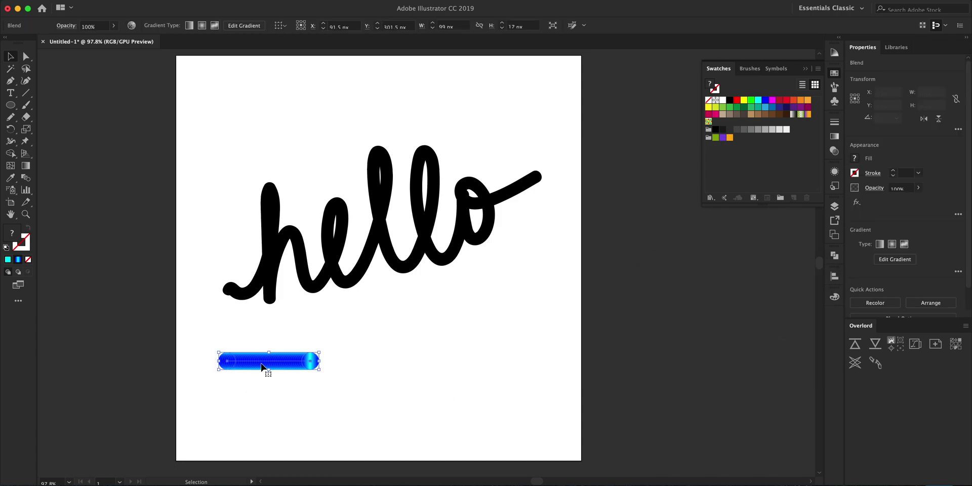
pyautogui.keyDown('shift'); pyautogui.click(312, 287); pyautogui.keyUp('shift')
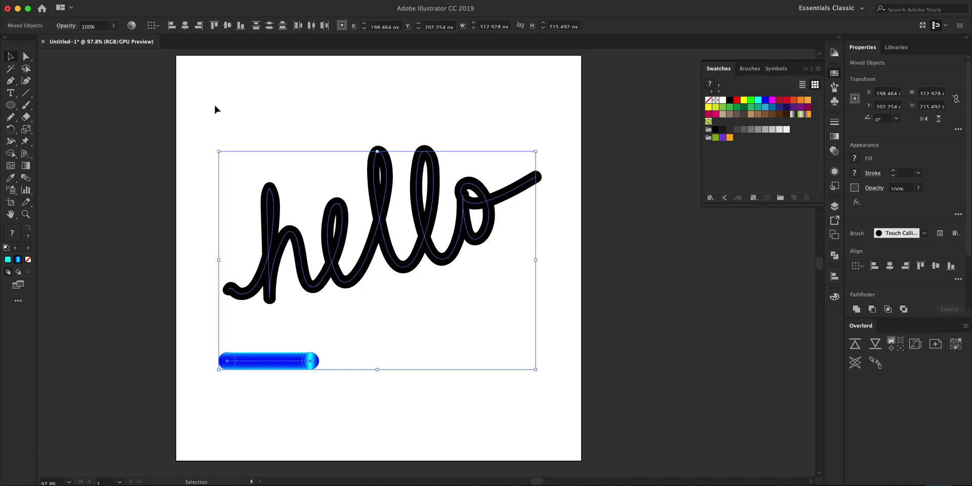
pyautogui.click(143, 2)
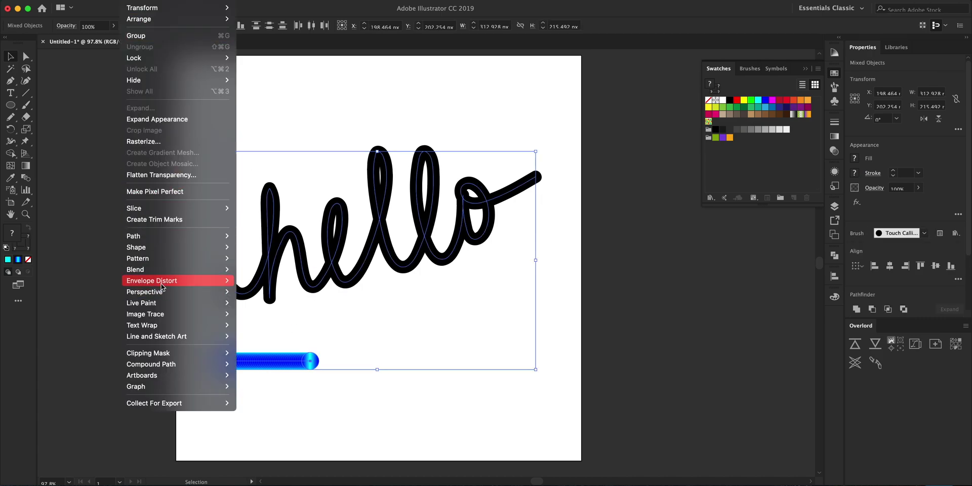
pyautogui.moveTo(155, 263)
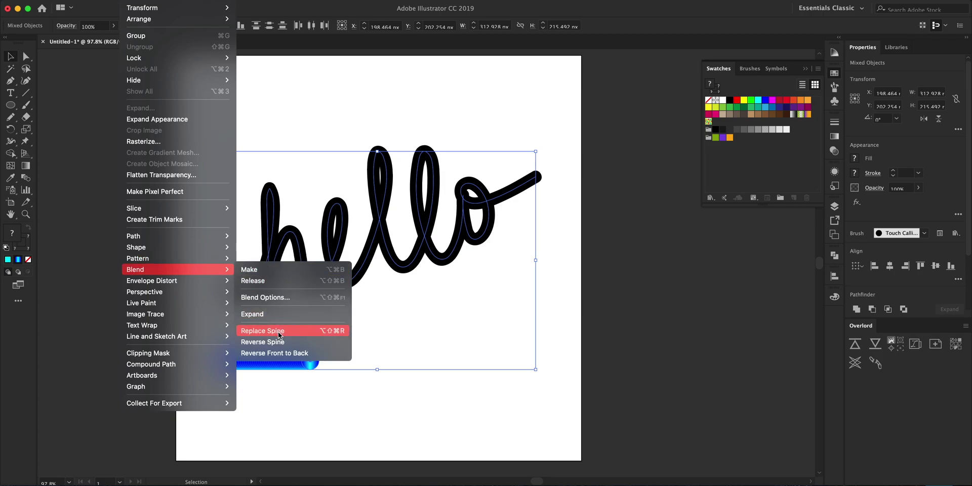
pyautogui.click(278, 332)
pyautogui.click(308, 351)
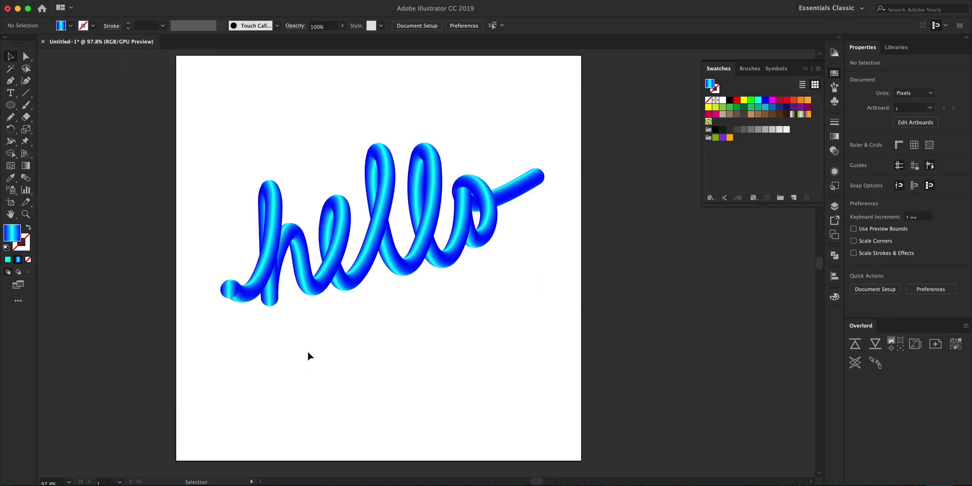
pyautogui.scroll(5, 317, 214)
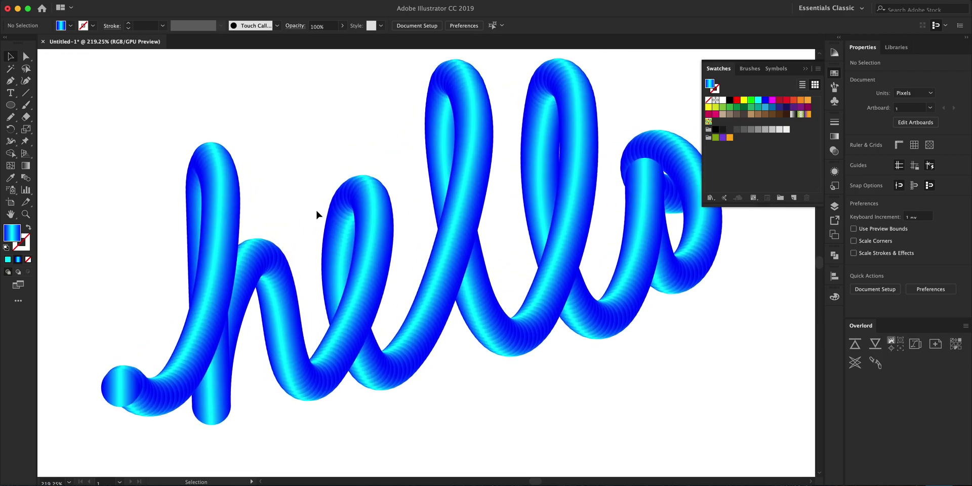
pyautogui.scroll(-2, 332, 174)
pyautogui.scroll(-3, 333, 177)
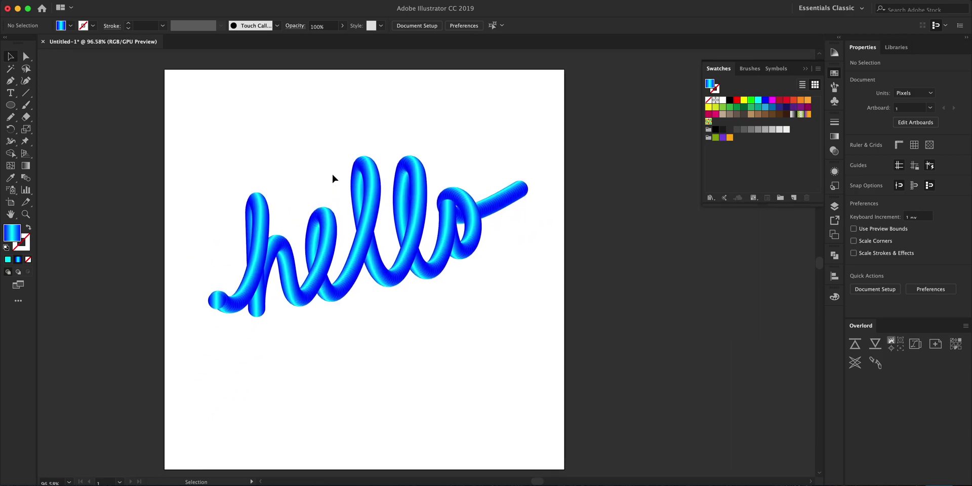
pyautogui.scroll(3, 400, 237)
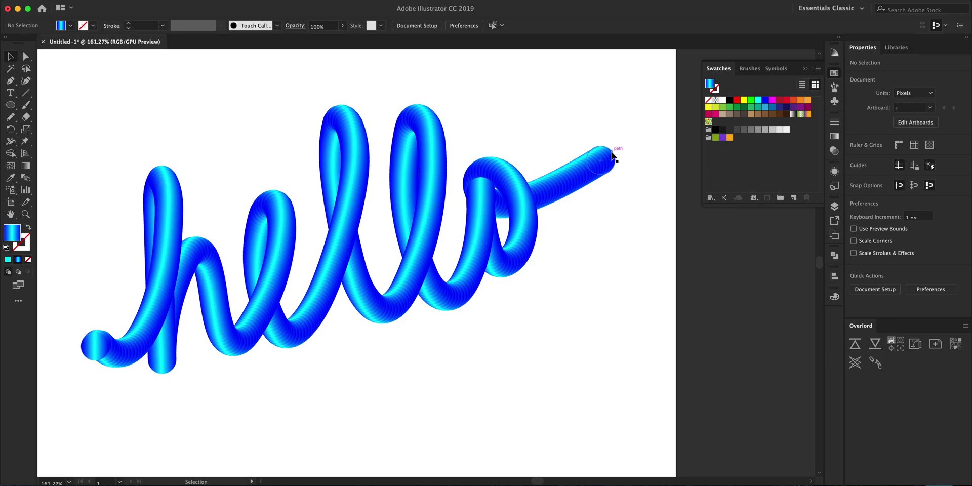
pyautogui.scroll(-3, 568, 314)
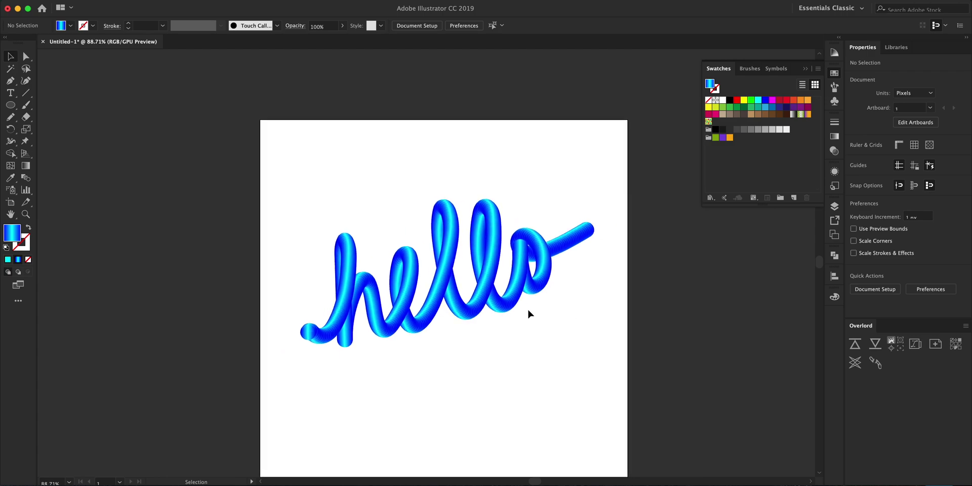
pyautogui.scroll(2, 528, 311)
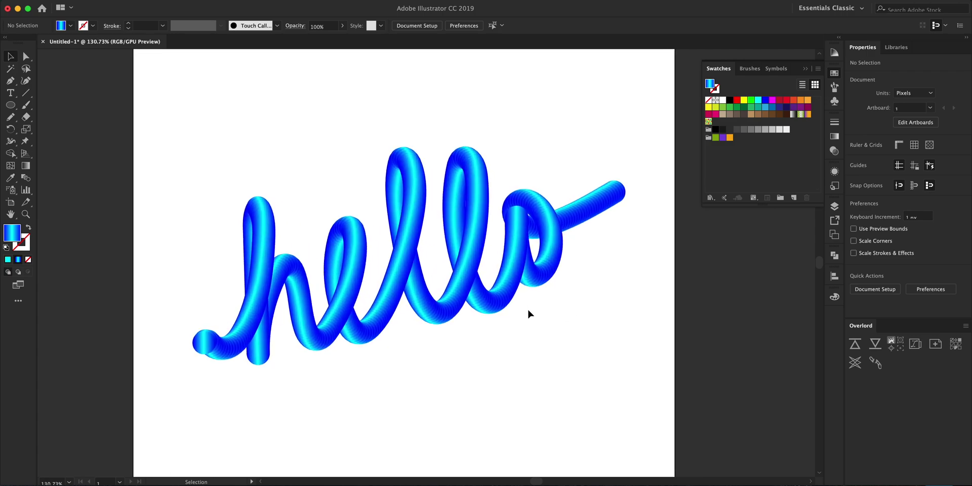
# Reverse the path direction of the hello tube blend.
pyautogui.click(438, 311)
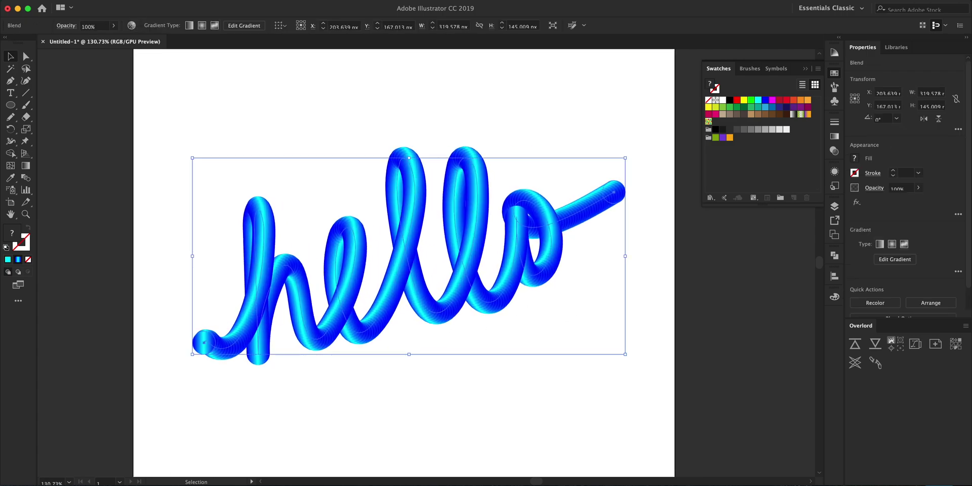
pyautogui.click(141, 6)
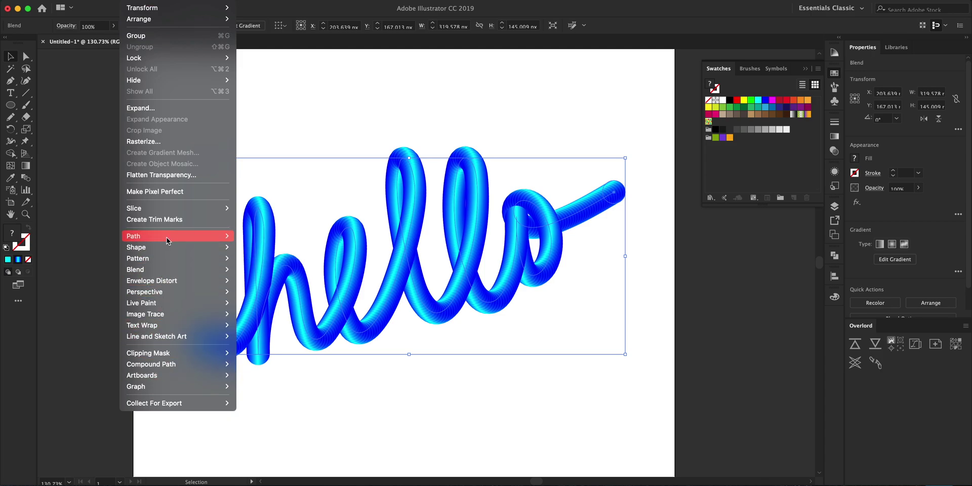
pyautogui.moveTo(172, 237)
pyautogui.click(273, 287)
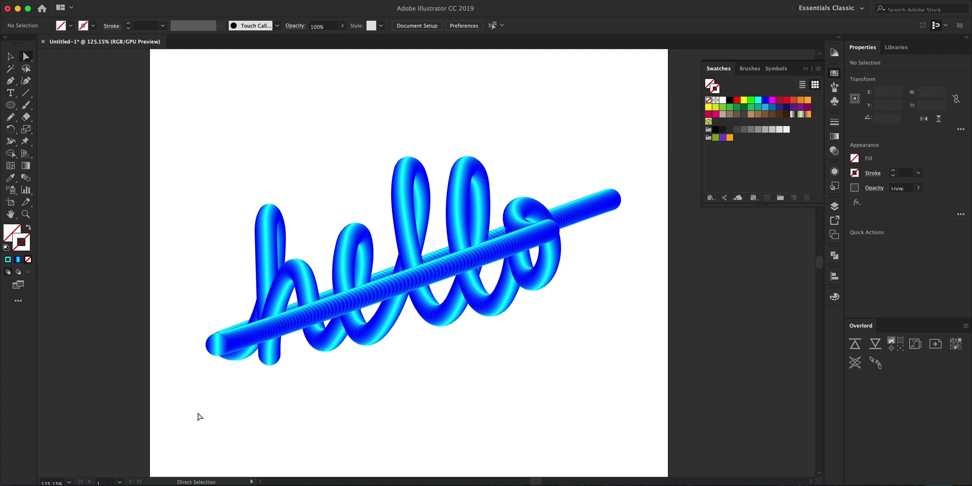
# Delete the stray right-end anchor and pull the tube's tail back out past the o.
pyautogui.click(612, 205)
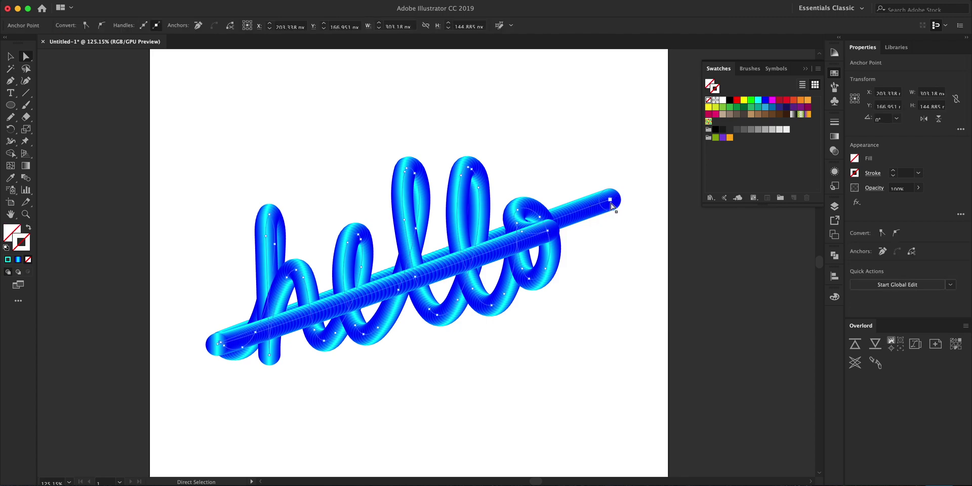
pyautogui.press('Delete')
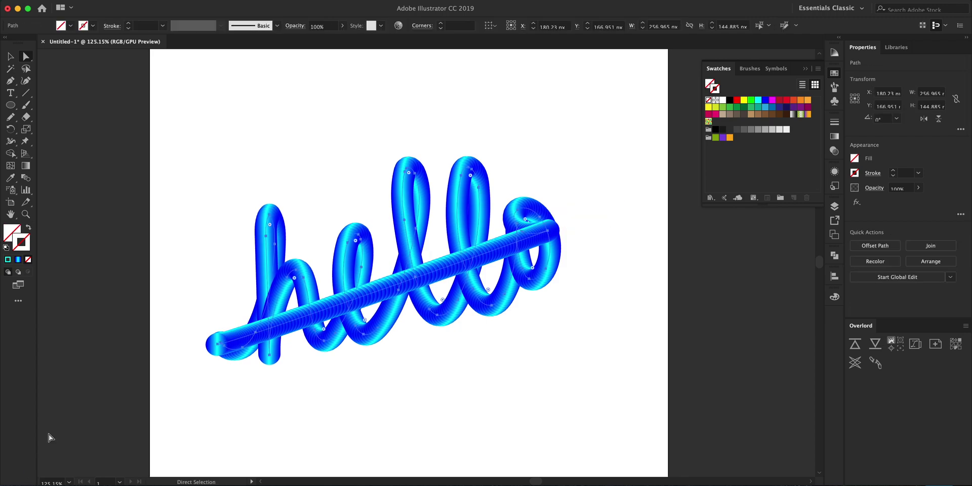
pyautogui.moveTo(215, 345); pyautogui.dragTo(625, 205)
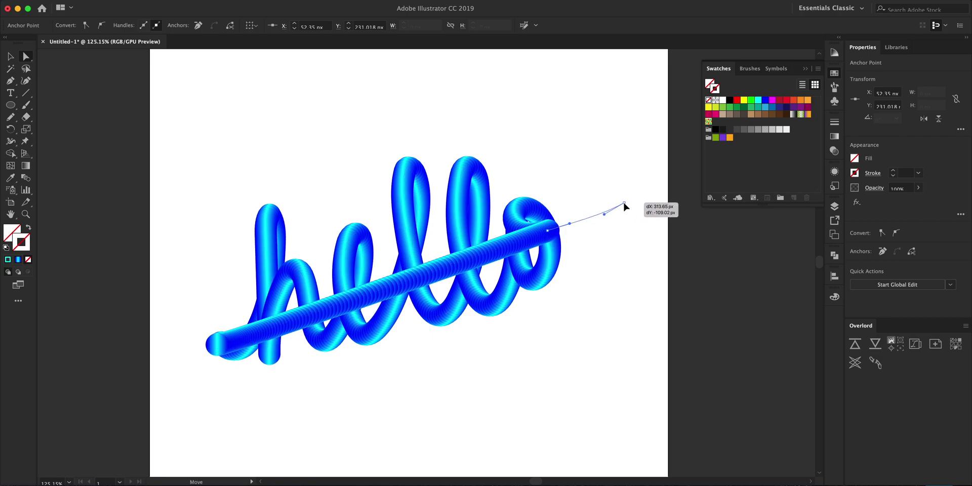
pyautogui.moveTo(624, 206); pyautogui.dragTo(628, 203)
pyautogui.click(622, 308)
# Move the hello tube 25 px lower.
pyautogui.press('v')
pyautogui.scroll(-1, 544, 397)
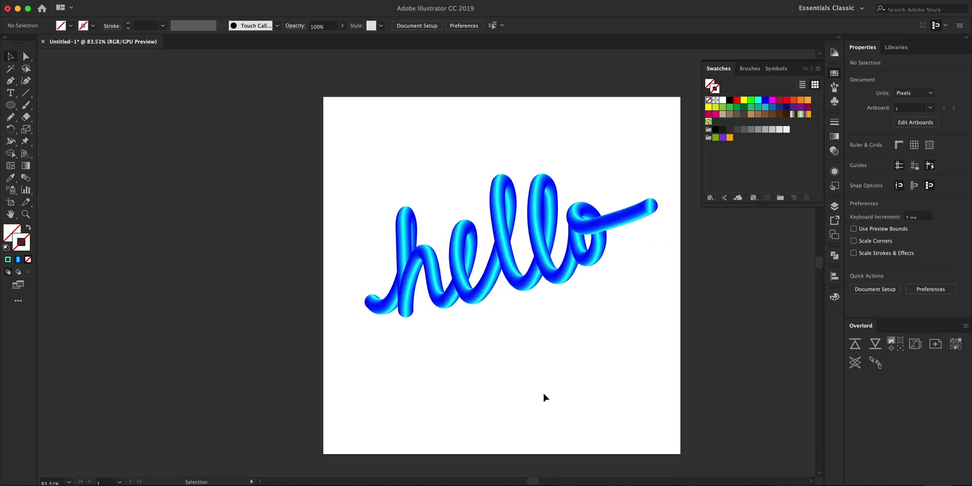
pyautogui.moveTo(513, 257); pyautogui.dragTo(514, 299)
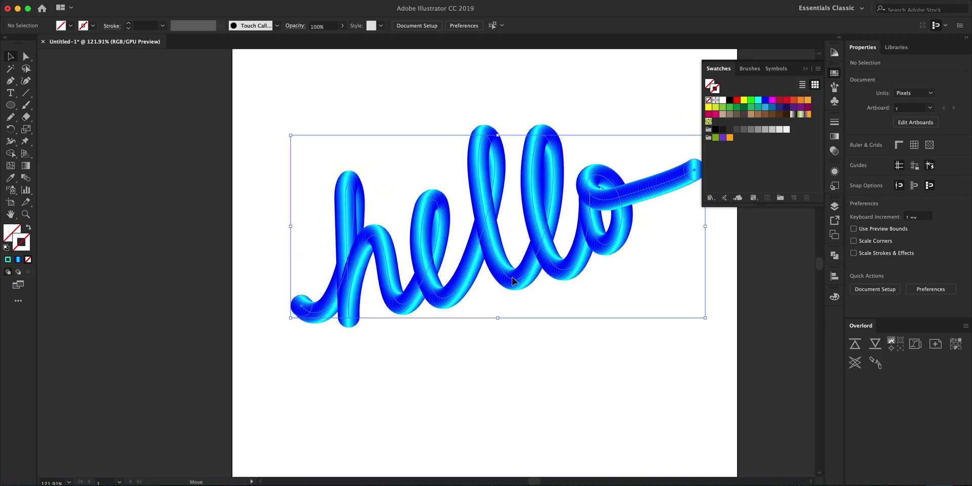
pyautogui.click(541, 380)
pyautogui.scroll(-3, 542, 381)
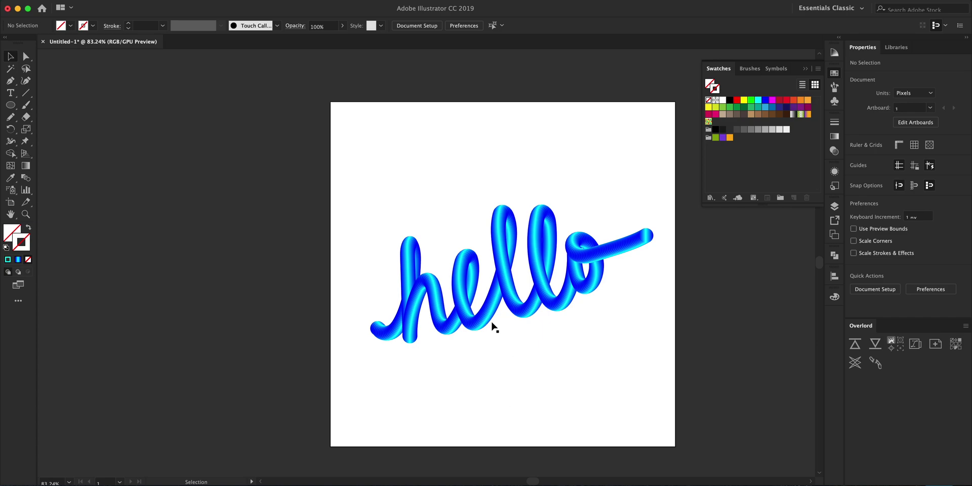
# Expand the hello blend, converting its gradients into a gradient mesh.
pyautogui.click(504, 323)
pyautogui.click(126, 0)
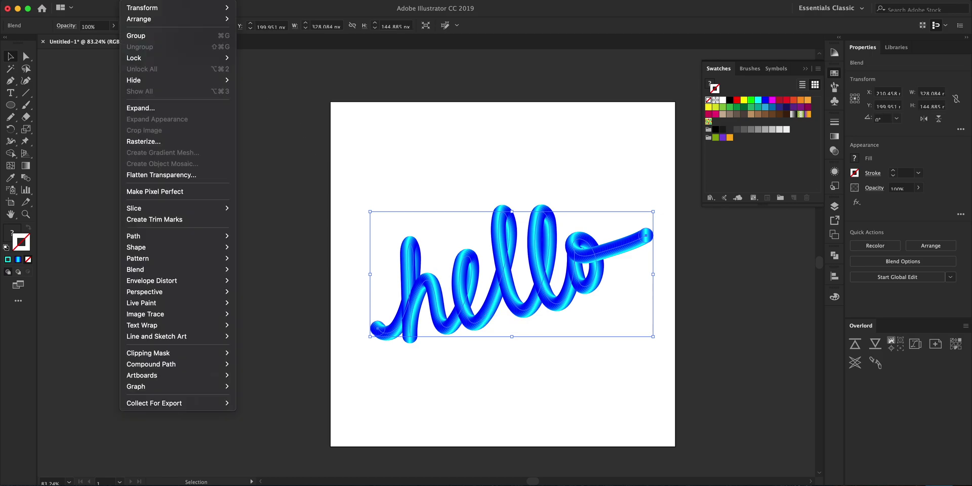
pyautogui.click(141, 107)
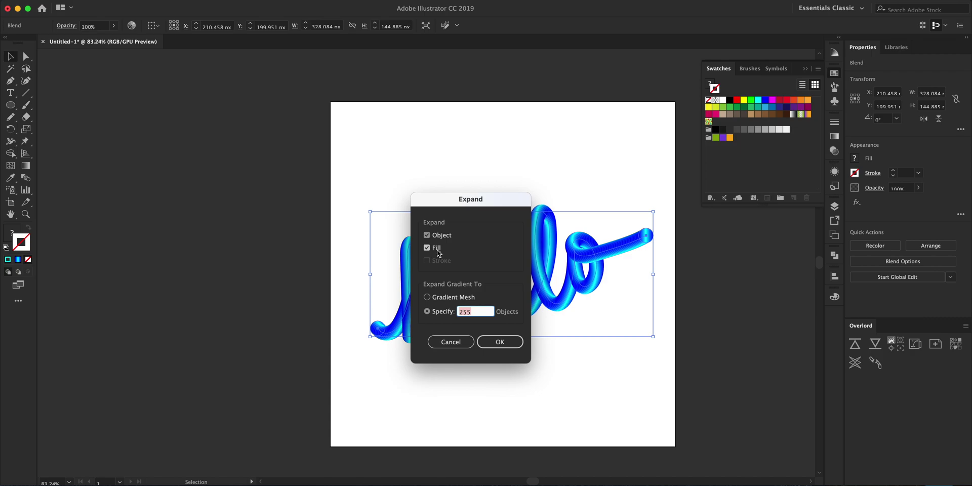
pyautogui.click(456, 299)
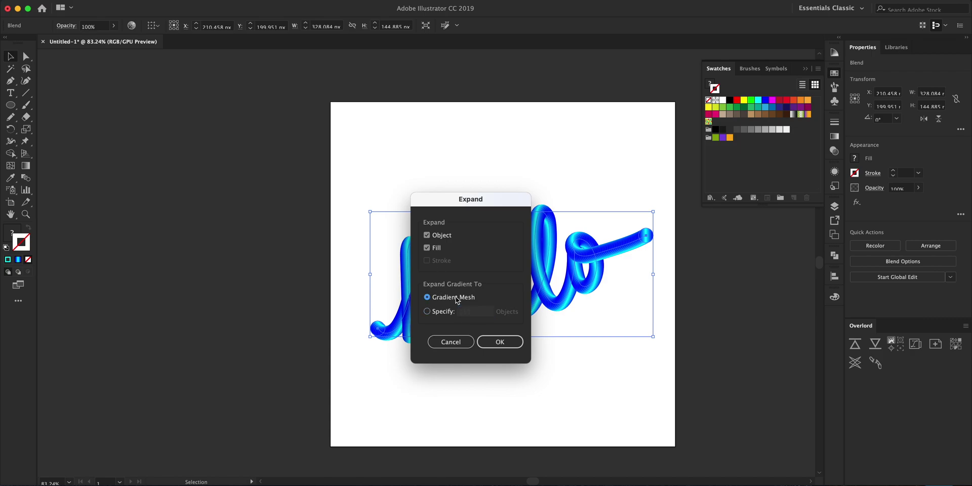
pyautogui.click(503, 344)
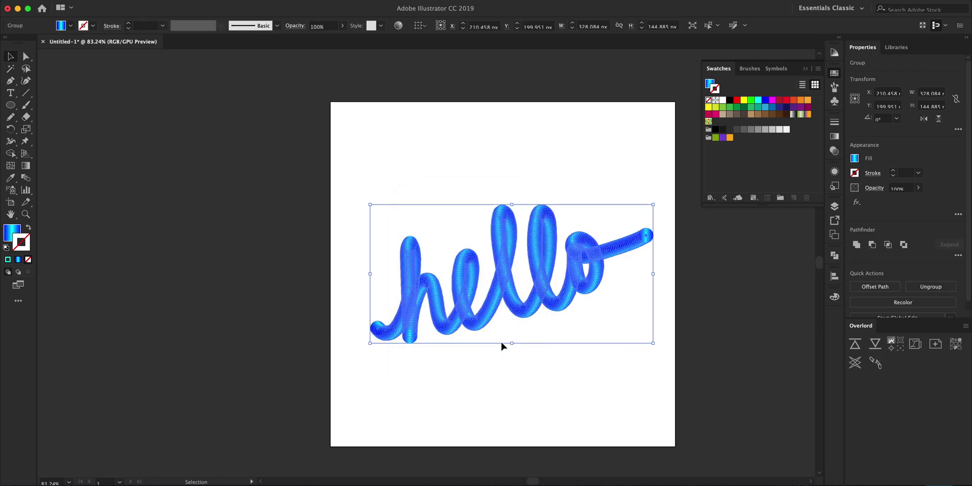
# Ungroup the expanded hello artwork from the Properties panel.
pyautogui.click(526, 395)
pyautogui.scroll(5, 526, 396)
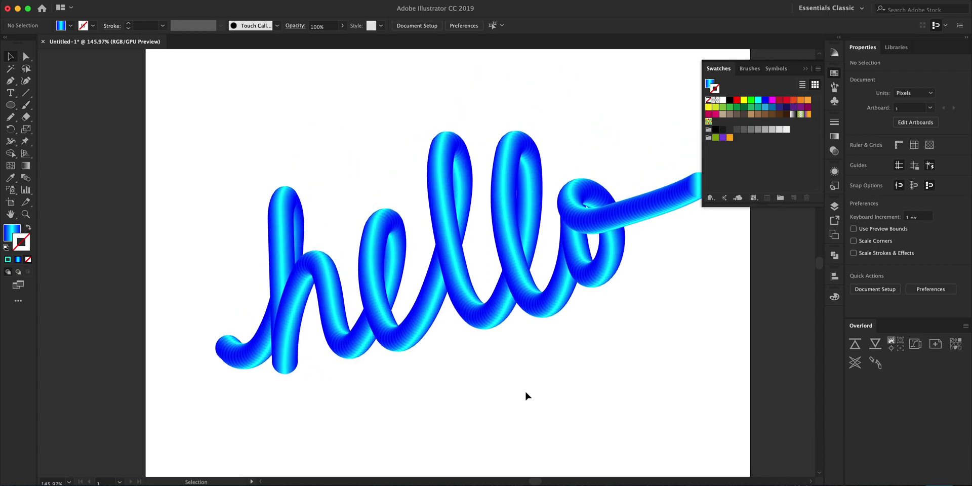
pyautogui.click(491, 317)
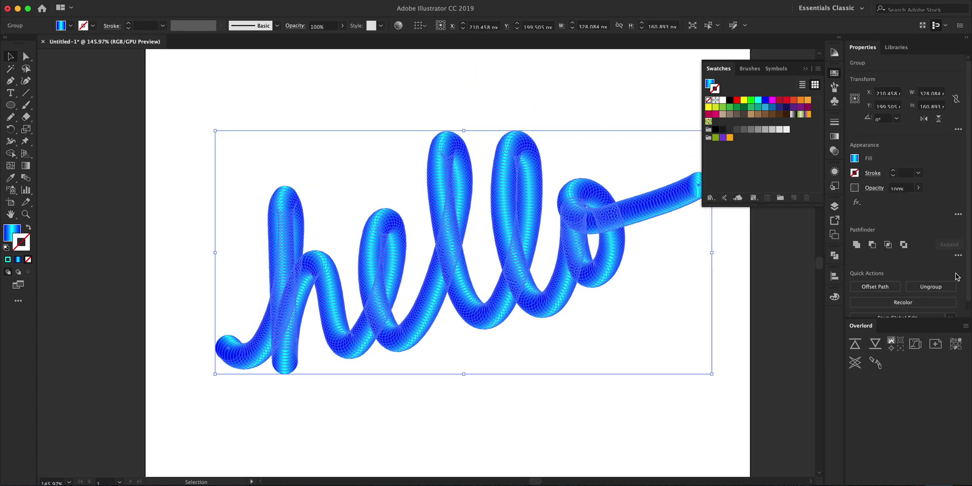
pyautogui.click(931, 287)
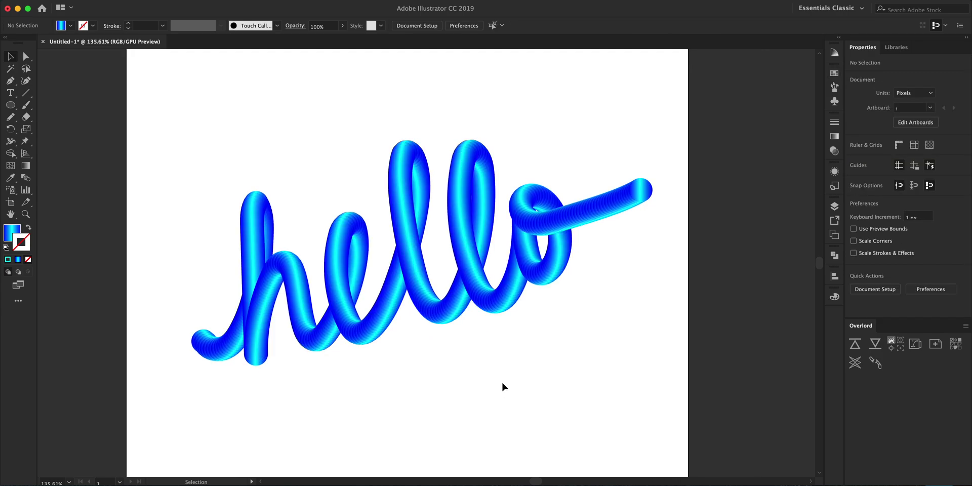
# Release Layer 1's paths to separate layers with Release to Layers (Sequence).
pyautogui.click(501, 306)
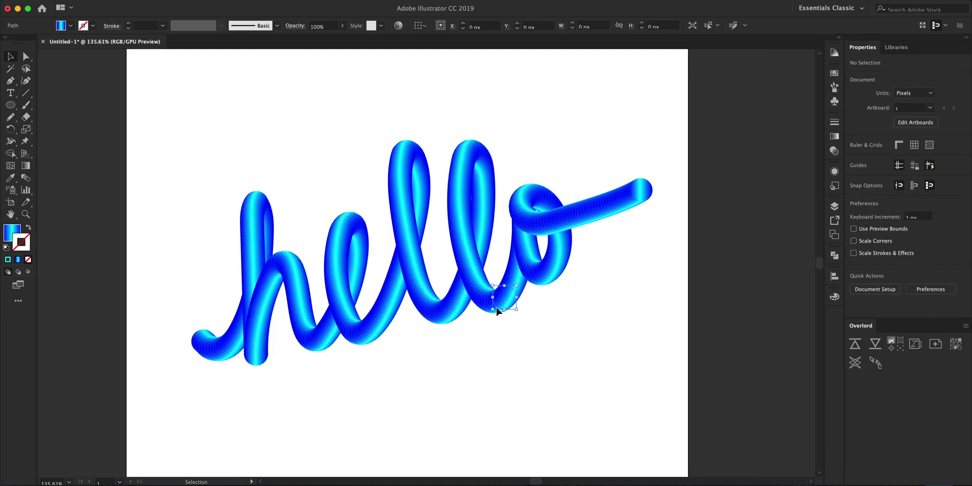
pyautogui.click(515, 343)
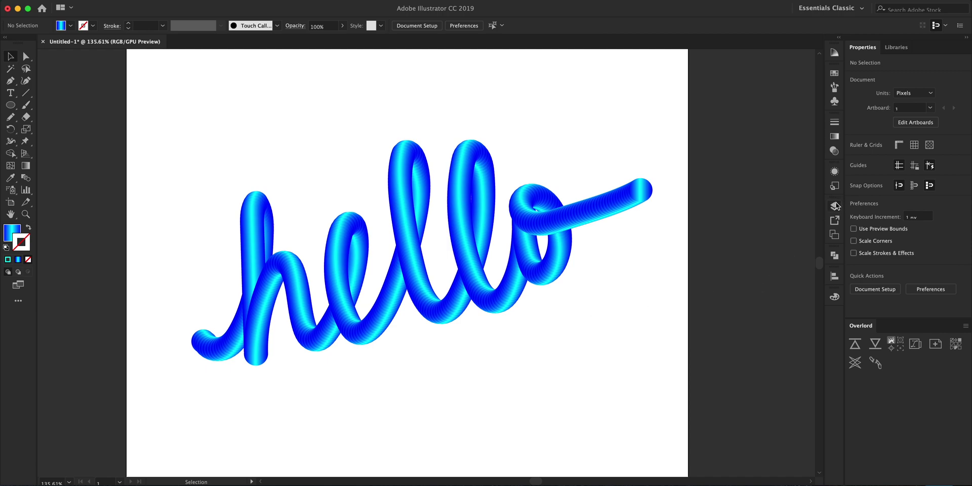
pyautogui.click(834, 205)
pyautogui.click(734, 180)
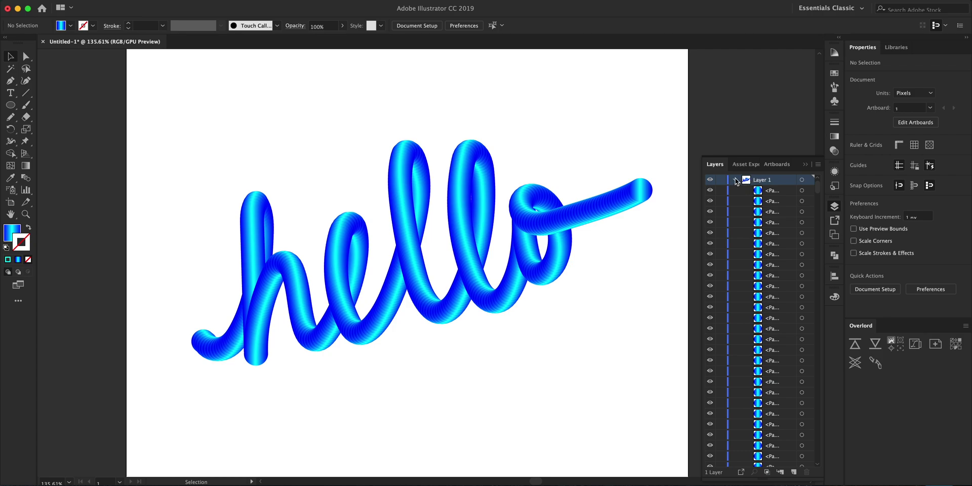
pyautogui.click(802, 181)
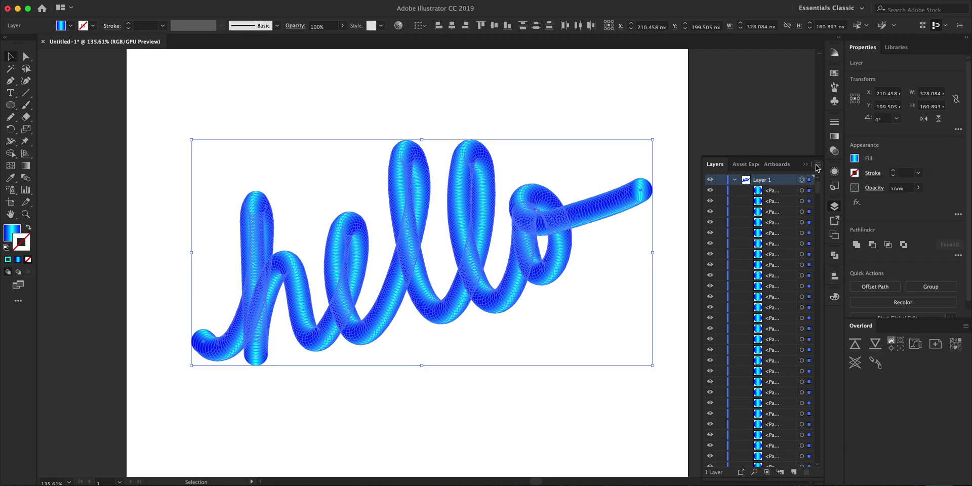
pyautogui.click(817, 164)
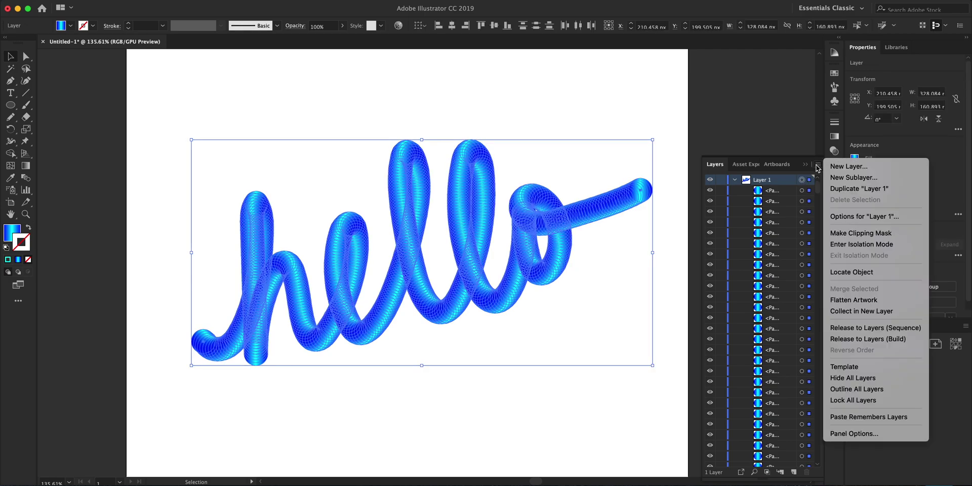
pyautogui.click(867, 328)
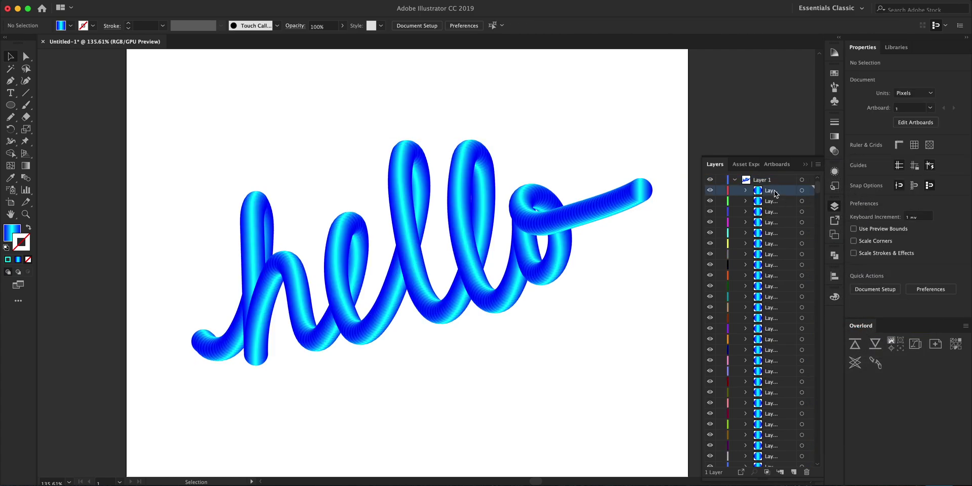
# Move the released sublayers out of Layer 1 to the top level.
pyautogui.scroll(-5, 775, 193)
pyautogui.scroll(-5, 774, 193)
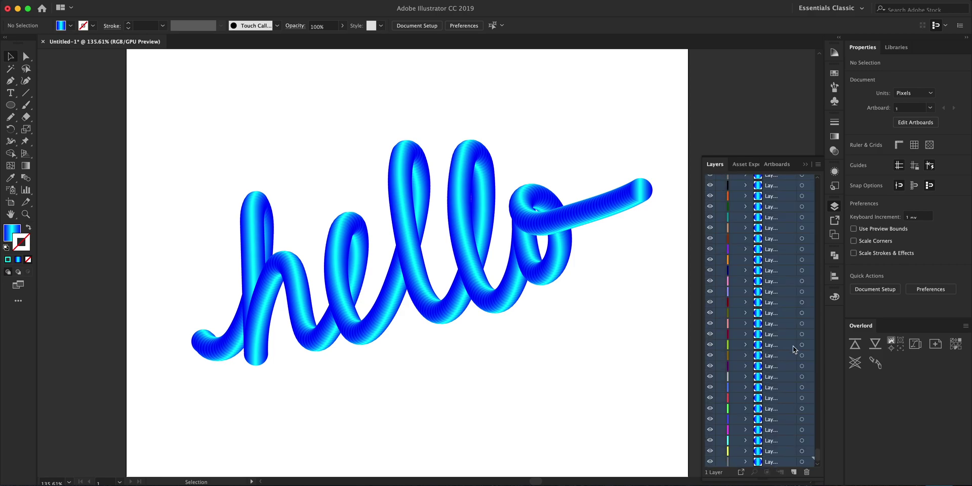
pyautogui.scroll(10, 793, 349)
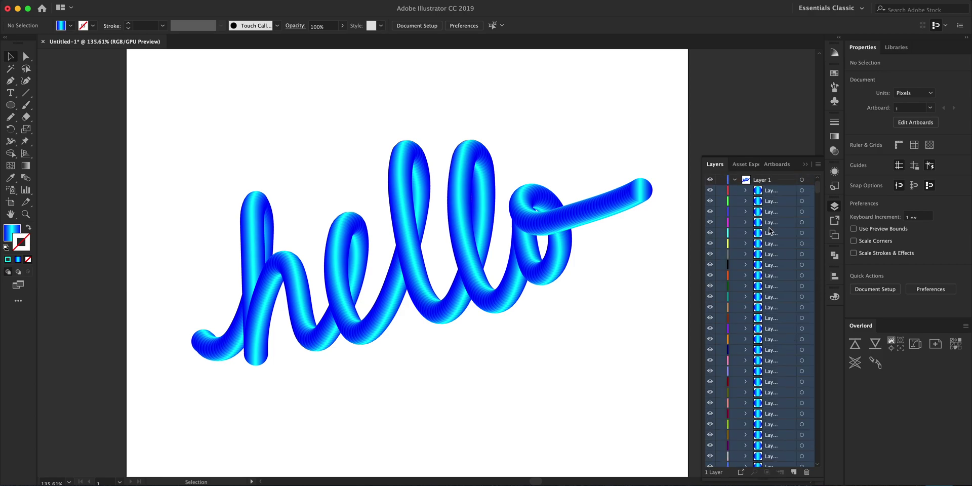
pyautogui.scroll(3, 774, 197)
pyautogui.moveTo(768, 178); pyautogui.dragTo(768, 176)
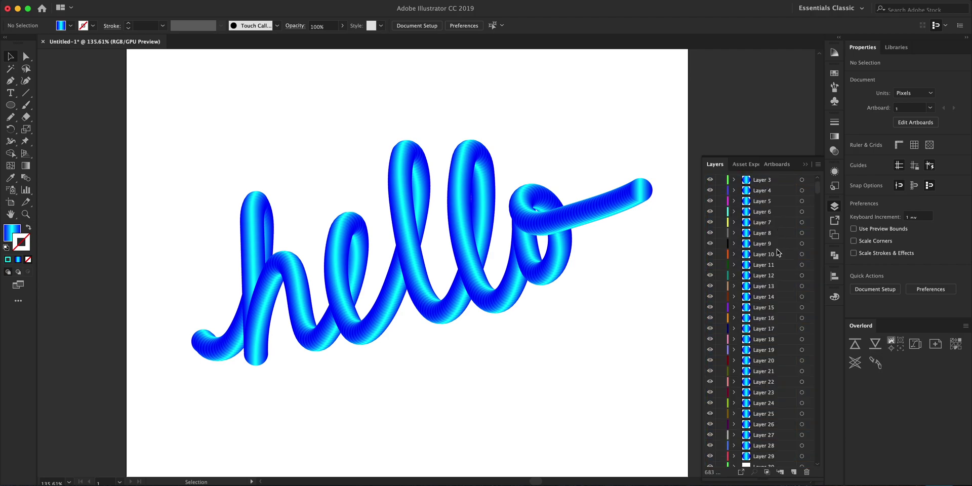
pyautogui.scroll(-2, 778, 252)
pyautogui.scroll(-3, 778, 252)
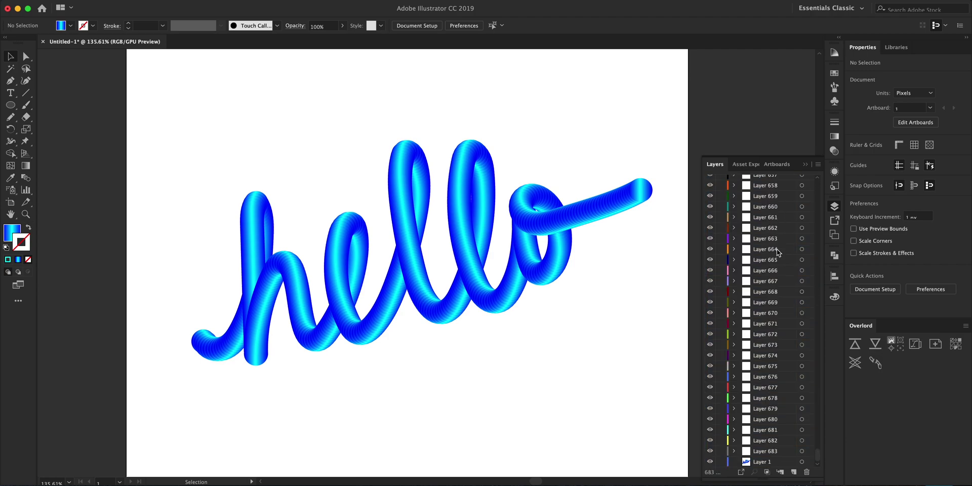
# Delete the emptied Layer 1 and confirm a circle sits on its own layer.
pyautogui.click(759, 461)
pyautogui.click(806, 472)
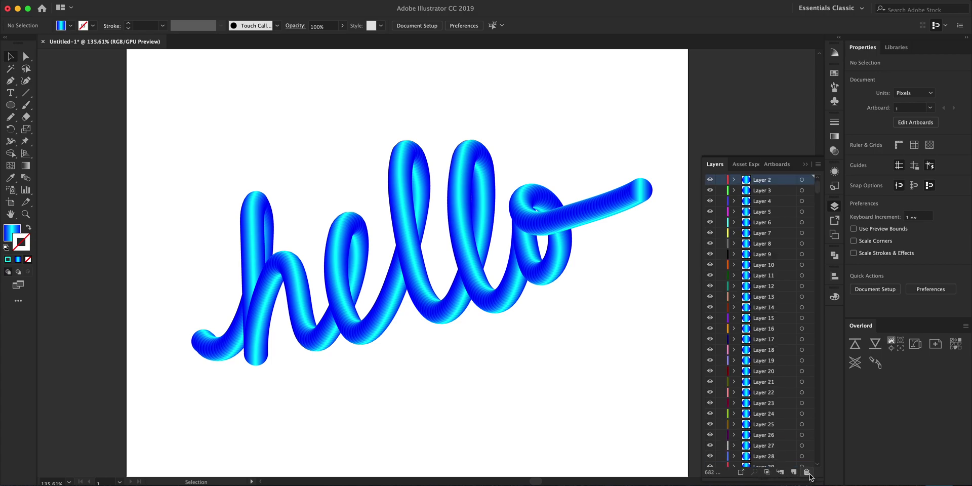
pyautogui.scroll(-3, 508, 410)
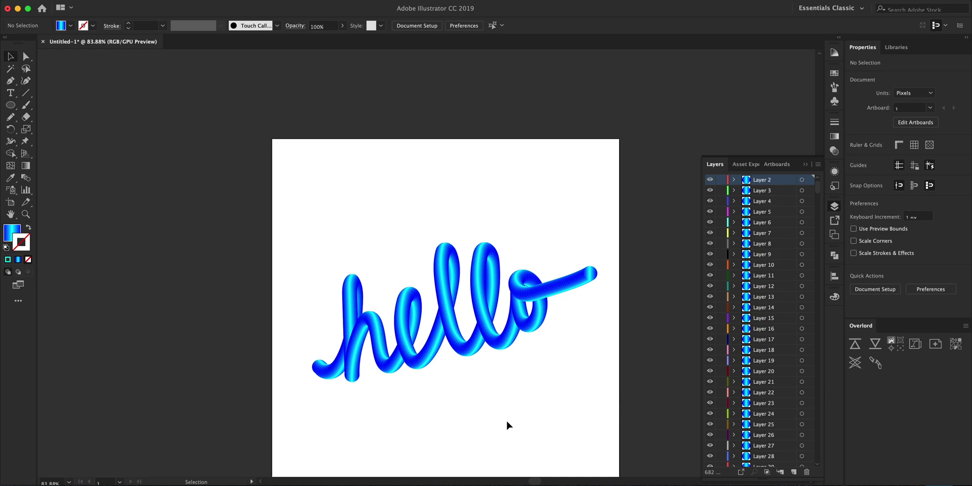
pyautogui.click(532, 327)
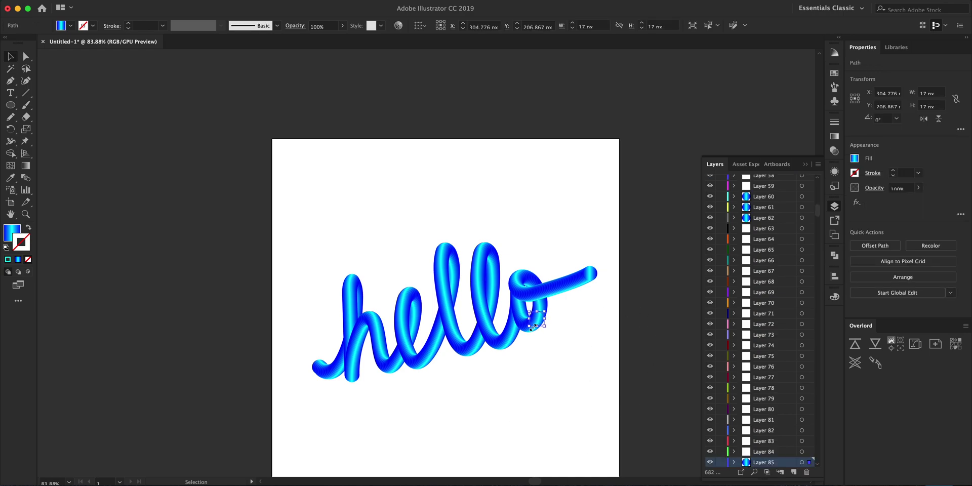
pyautogui.click(552, 356)
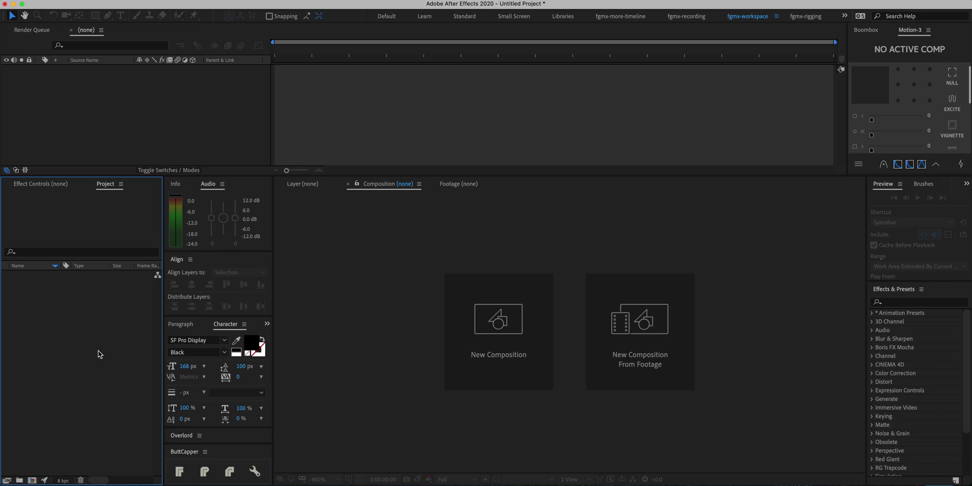
# Import Tutorial_File.ai as a Composition with Layer Size footage dimensions.
pyautogui.moveTo(100, 355); pyautogui.dragTo(81, 330)
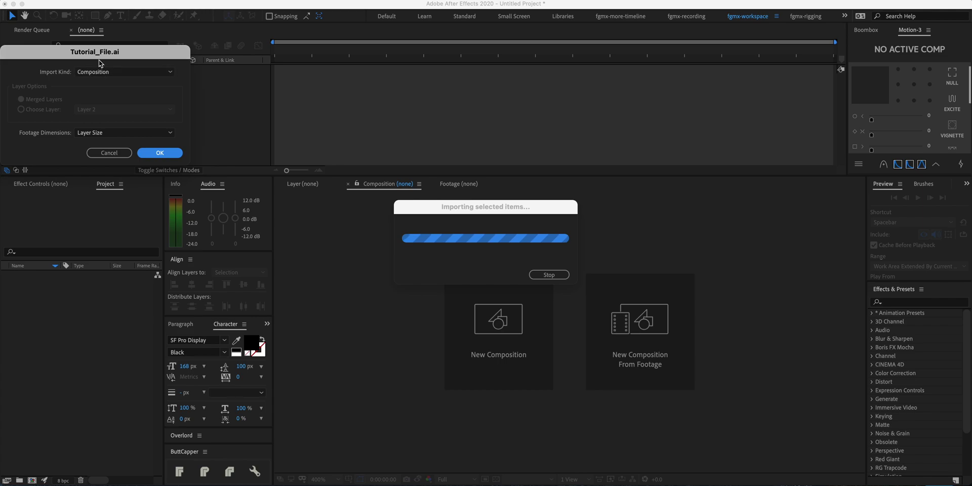
pyautogui.moveTo(101, 54); pyautogui.dragTo(239, 86)
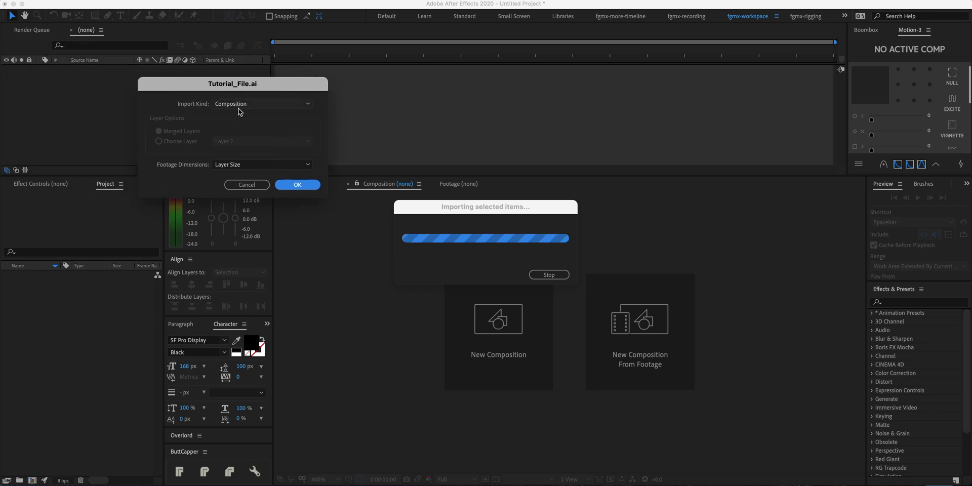
pyautogui.click(239, 110)
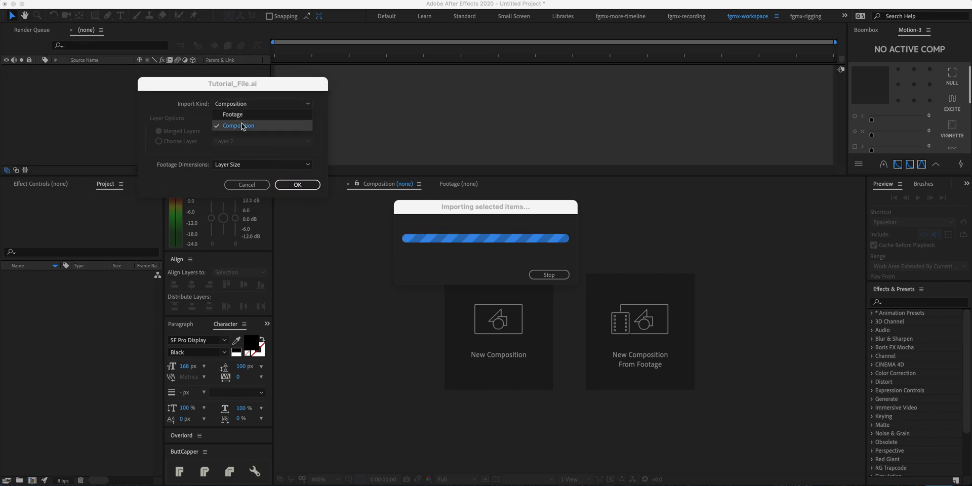
pyautogui.click(242, 126)
pyautogui.click(243, 165)
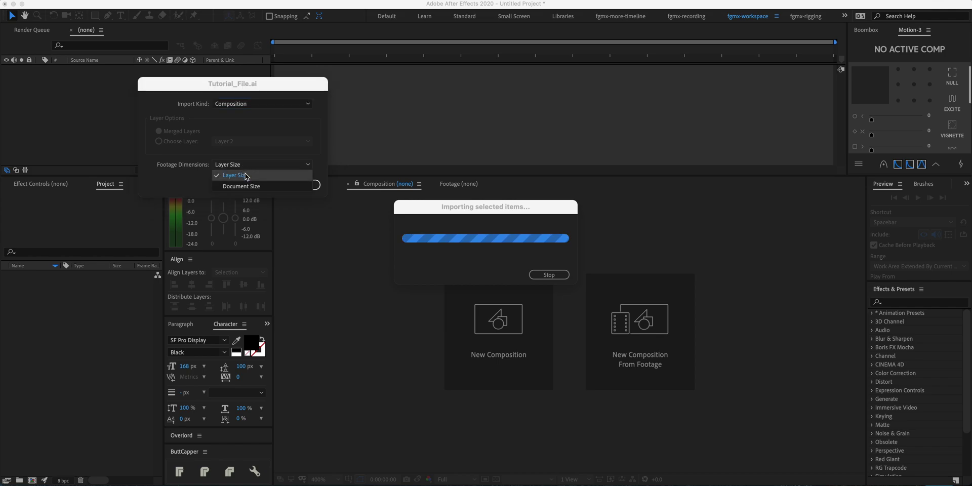
pyautogui.click(246, 176)
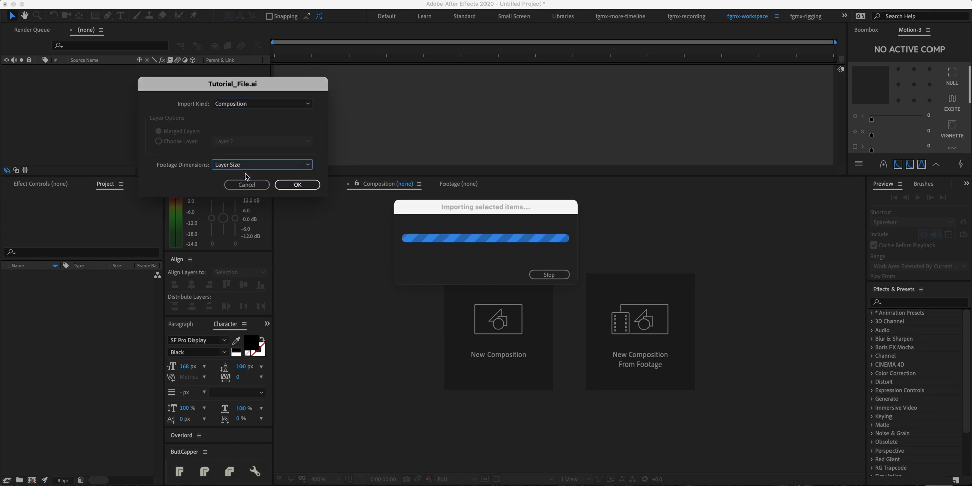
pyautogui.click(274, 167)
pyautogui.click(265, 178)
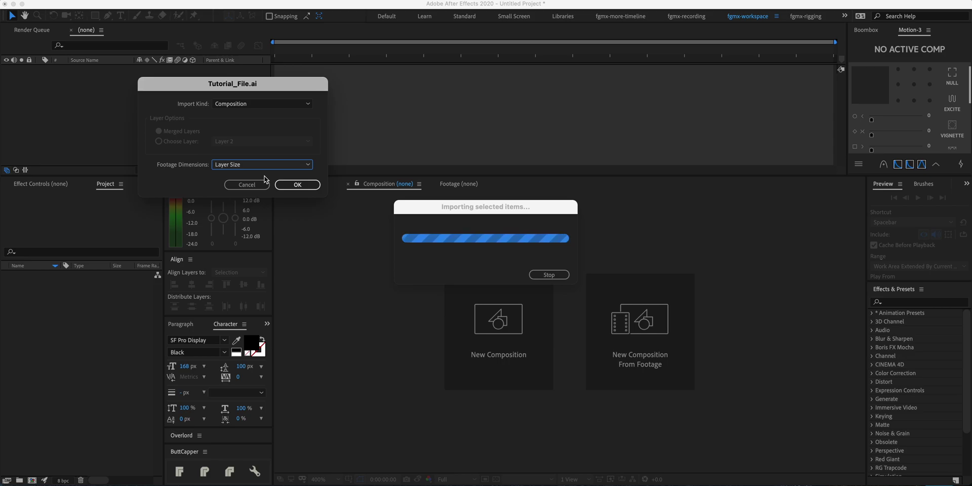
pyautogui.press('Return')
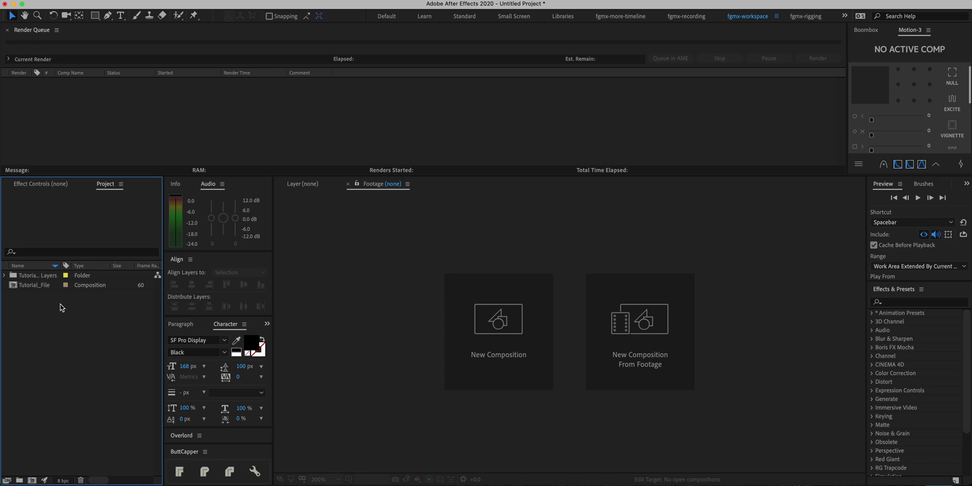
# Open Tutorial_File and change its settings to 400×400 px, 60 fps, 0:00:15:00 duration.
pyautogui.doubleClick(34, 285)
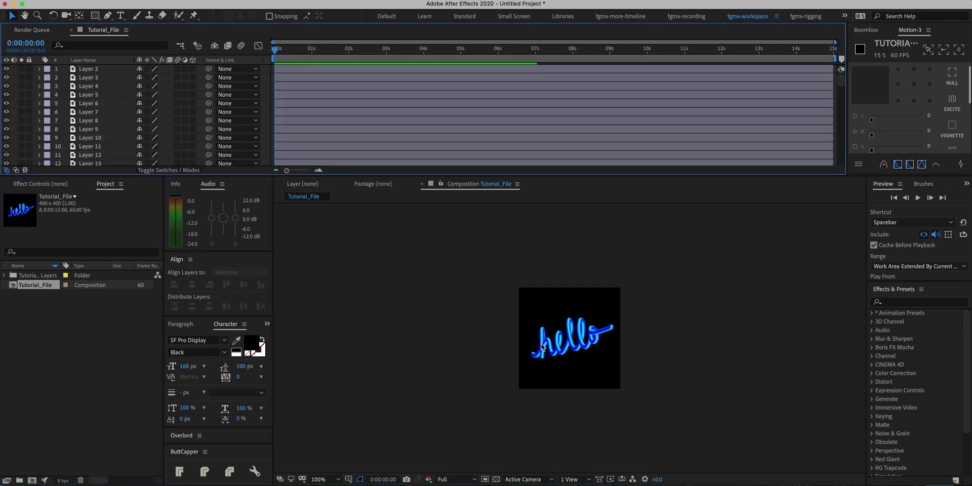
pyautogui.scroll(2, 542, 346)
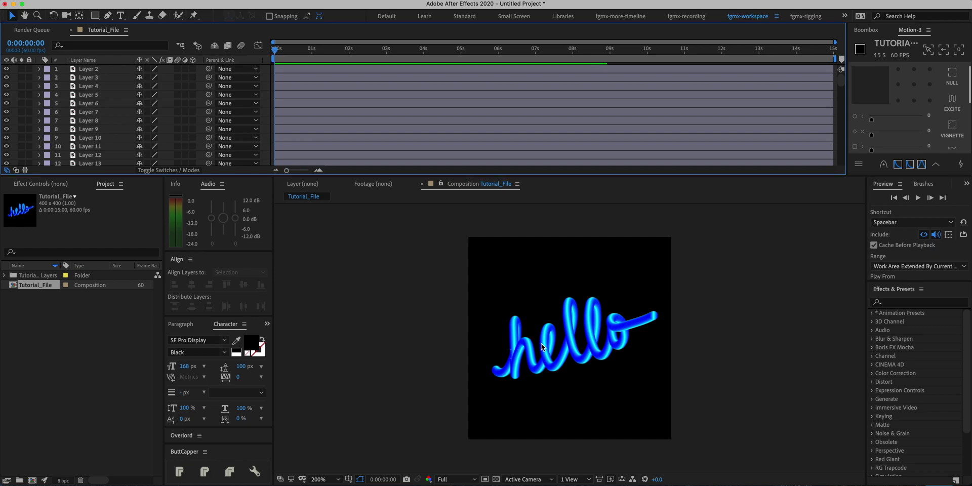
pyautogui.press('super+k')
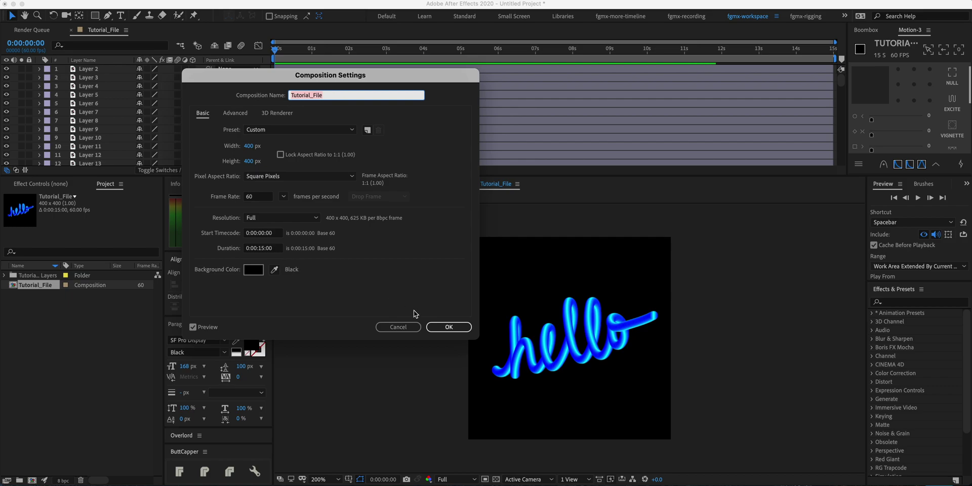
pyautogui.click(440, 328)
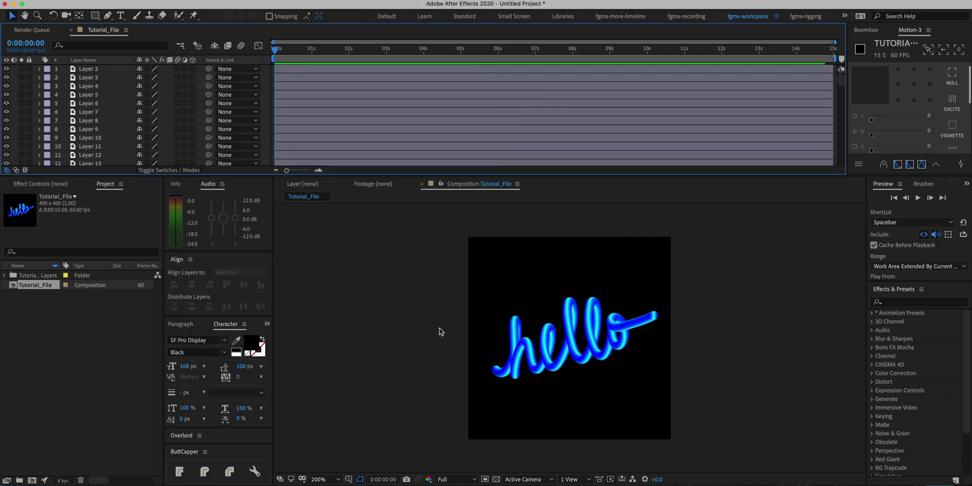
pyautogui.click(104, 70)
pyautogui.scroll(-20, 107, 73)
pyautogui.scroll(-20, 106, 73)
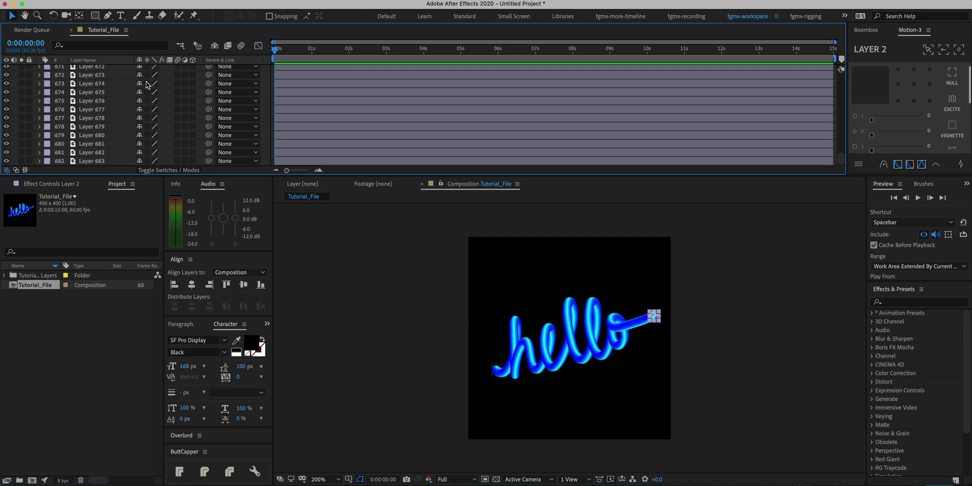
pyautogui.press('super+a')
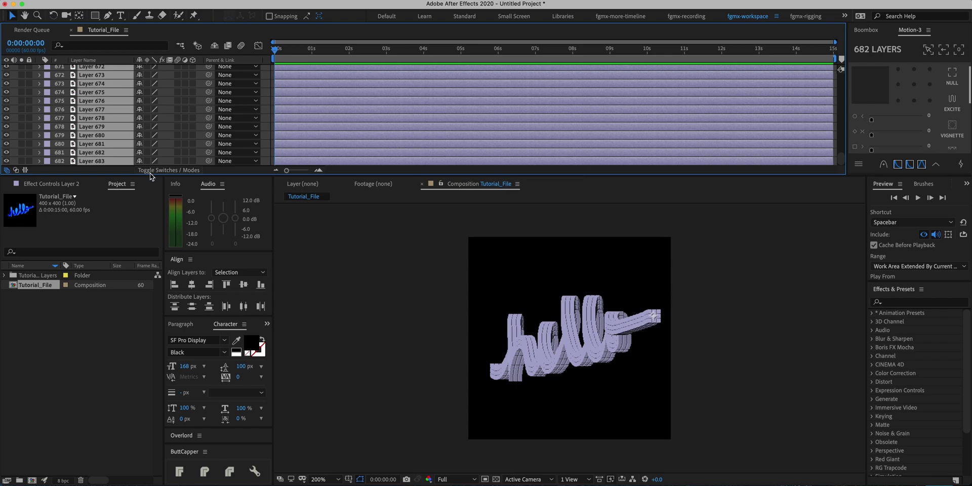
pyautogui.click(150, 172)
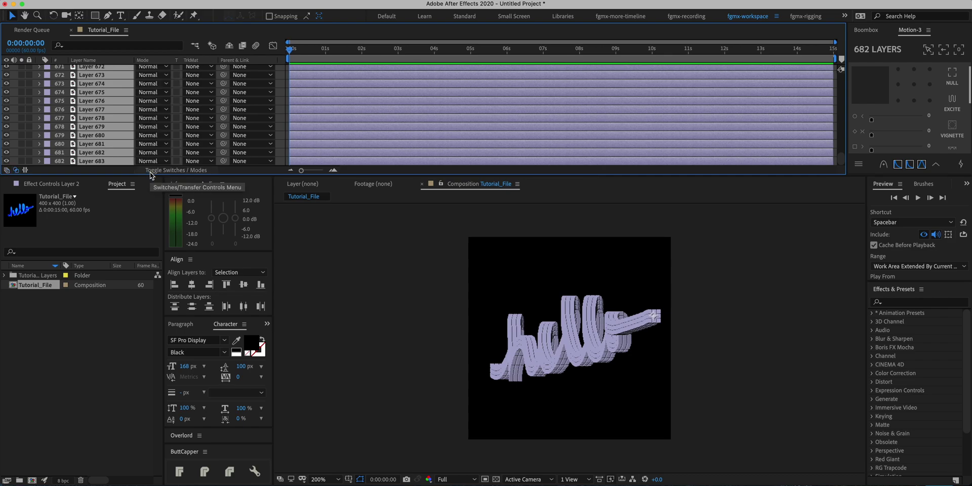
pyautogui.click(156, 172)
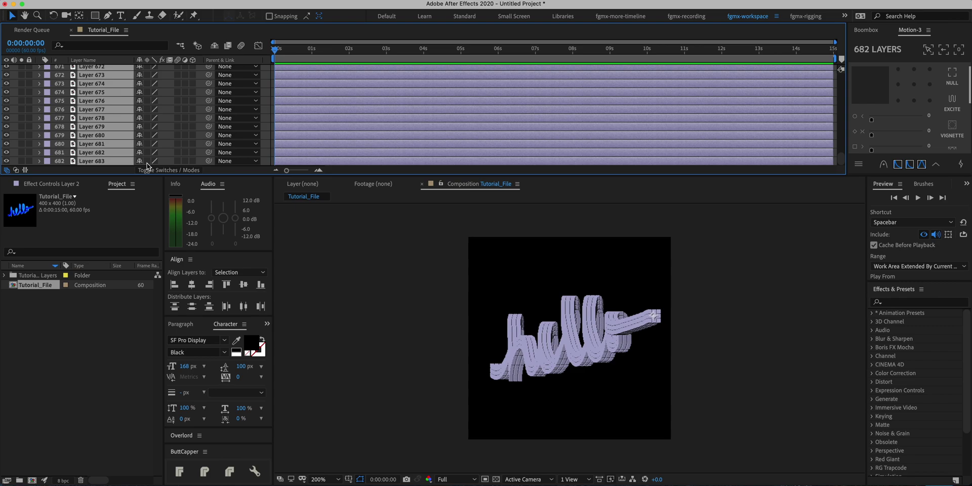
pyautogui.click(788, 412)
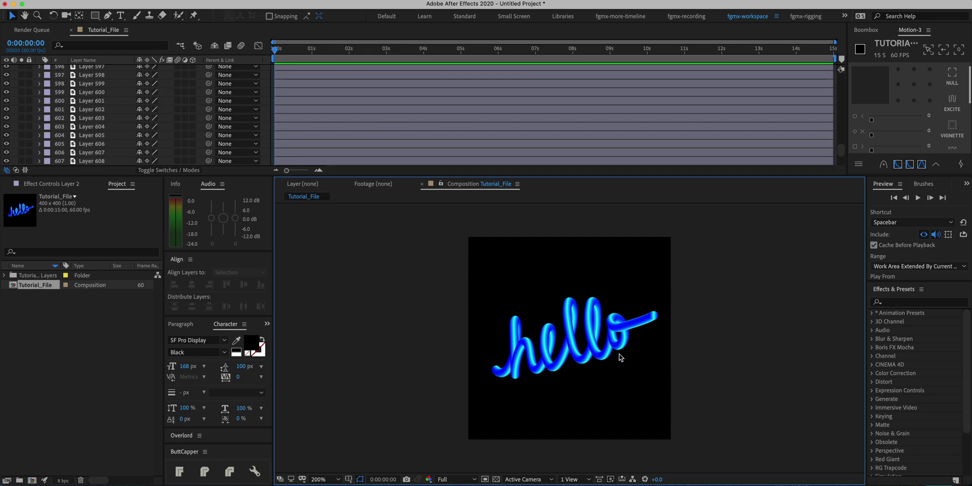
pyautogui.scroll(3, 612, 351)
pyautogui.scroll(-1, 610, 350)
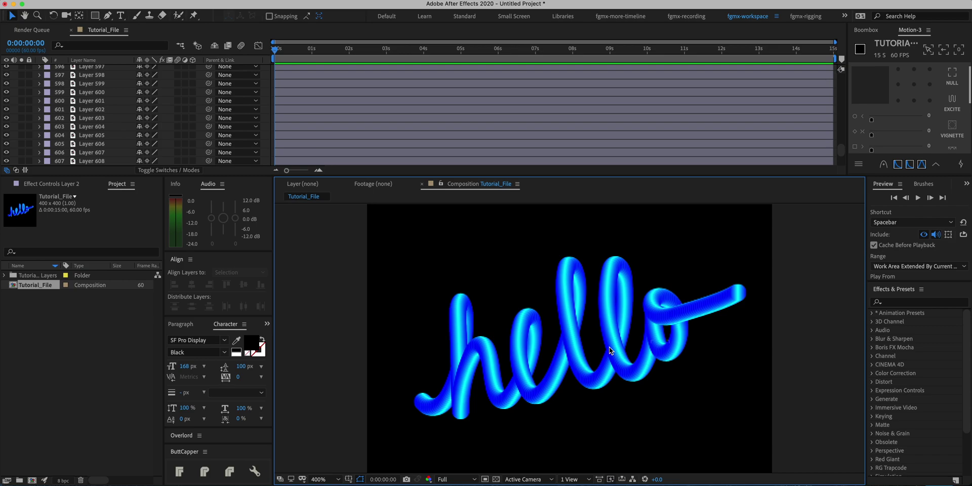
pyautogui.scroll(-2, 609, 348)
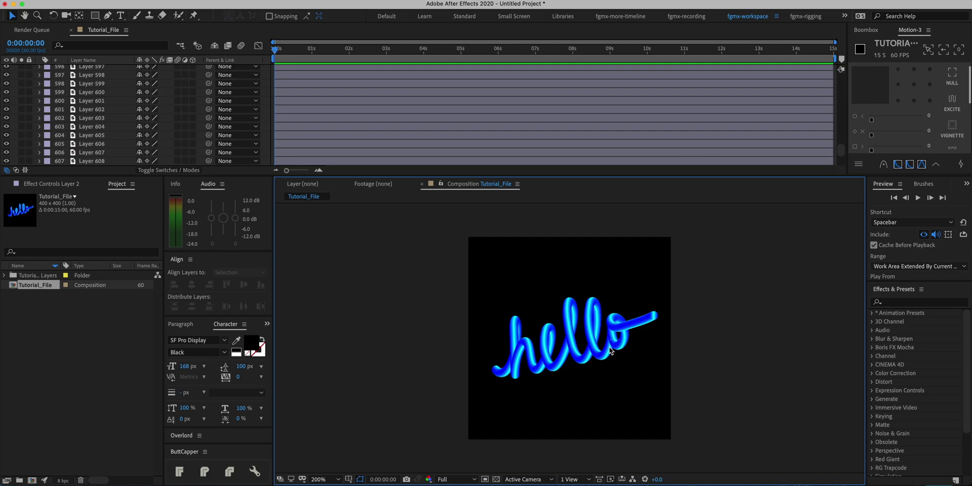
pyautogui.scroll(-15, 123, 161)
# Zoom the viewer to 400%, then select all 682 layers starting from Layer 683.
pyautogui.press('.')
pyautogui.press('.')
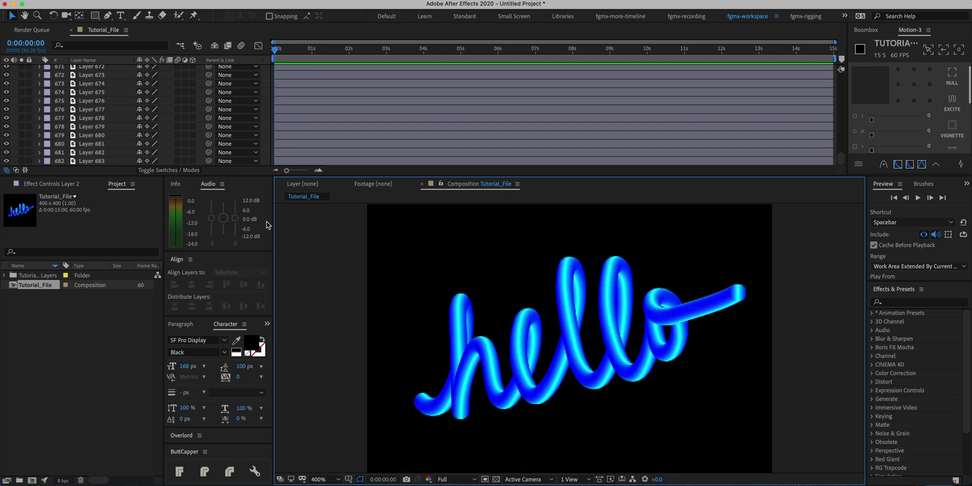
pyautogui.click(118, 162)
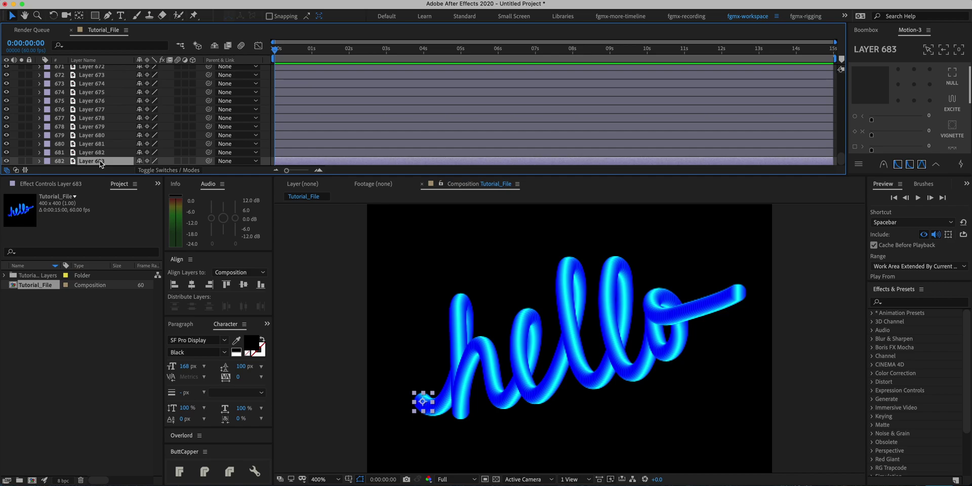
pyautogui.scroll(20, 99, 163)
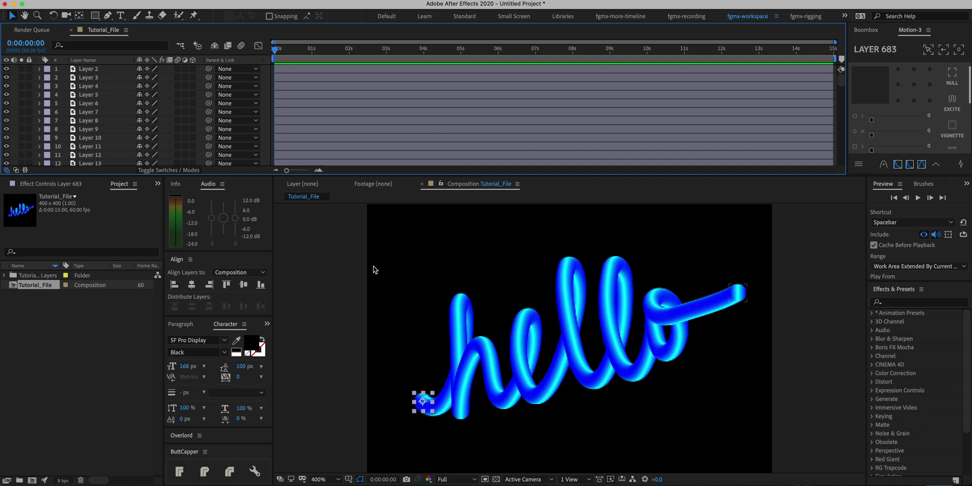
pyautogui.press('super+a')
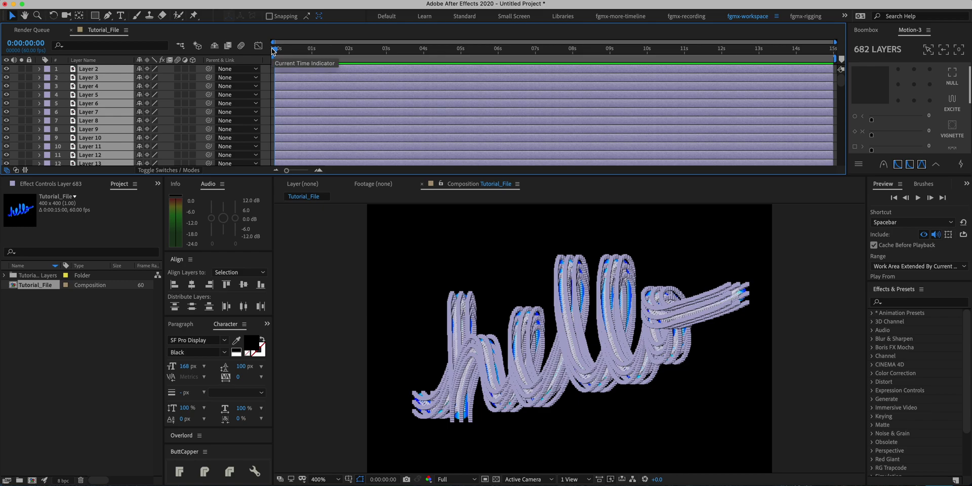
# Trim all 682 selected stroke layers to a single frame each.
pyautogui.press('=')
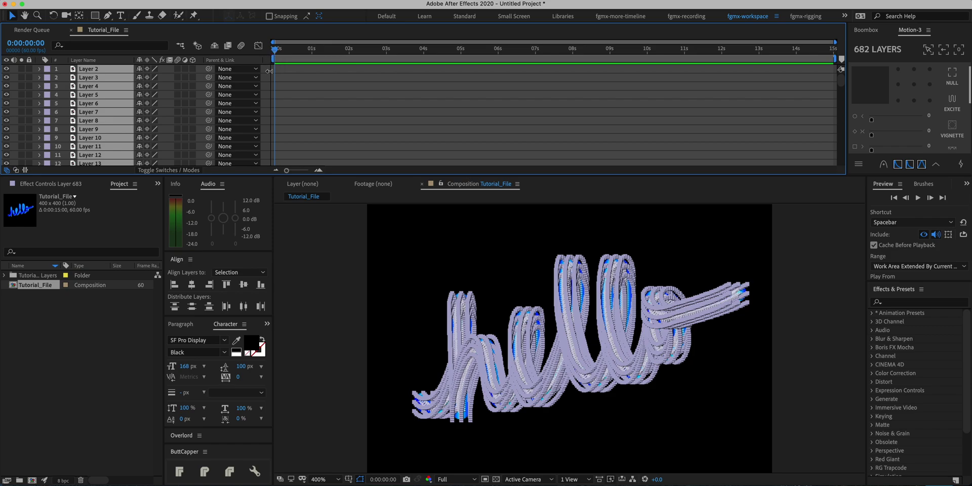
pyautogui.press('=')
pyautogui.press('=')
pyautogui.press('=')
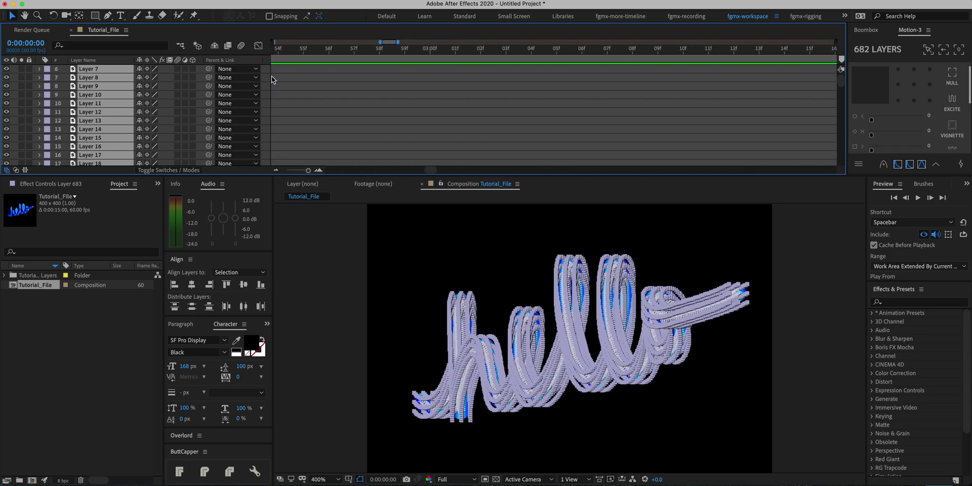
pyautogui.scroll(-3, 271, 76)
pyautogui.hscroll(-5, 320, 99)
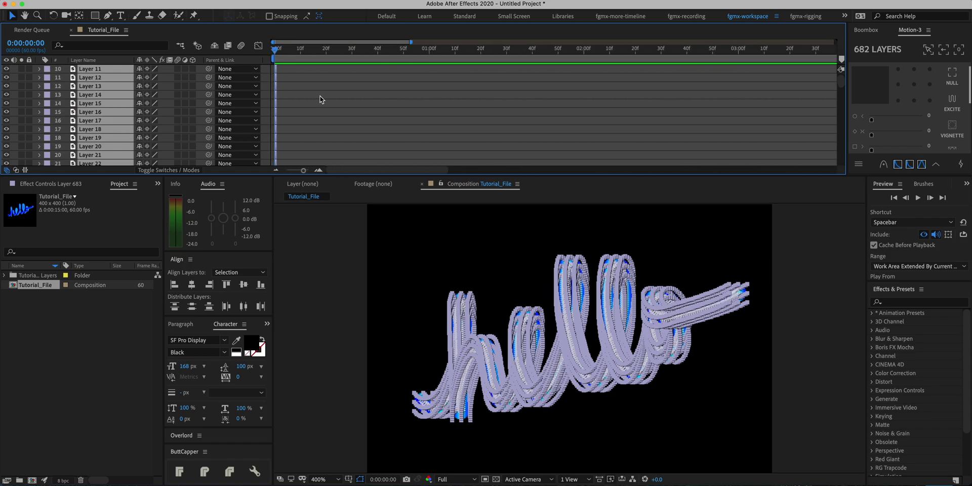
pyautogui.press('-')
pyautogui.press('-')
pyautogui.press('-')
pyautogui.scroll(-20, 320, 99)
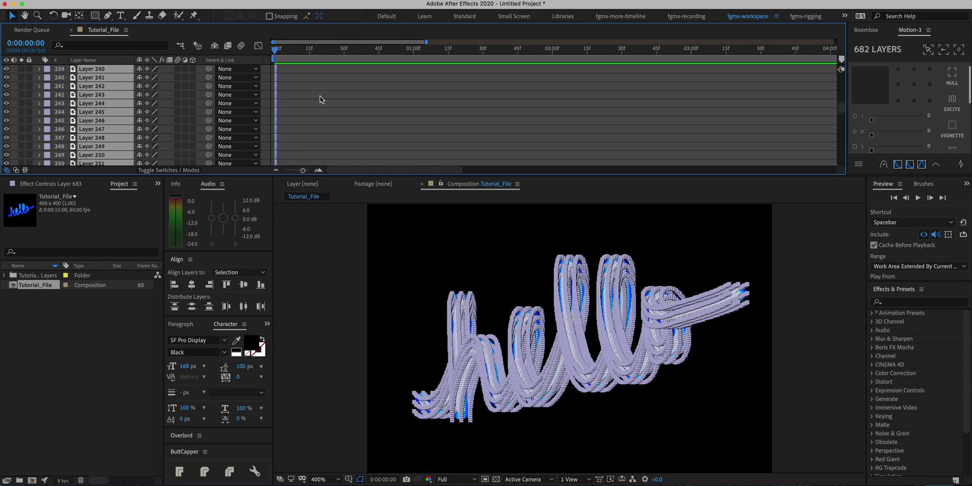
pyautogui.scroll(-6, 320, 100)
# Shift every layer except Layer 683 one frame later to start at frame 1.
pyautogui.press('=')
pyautogui.press('=')
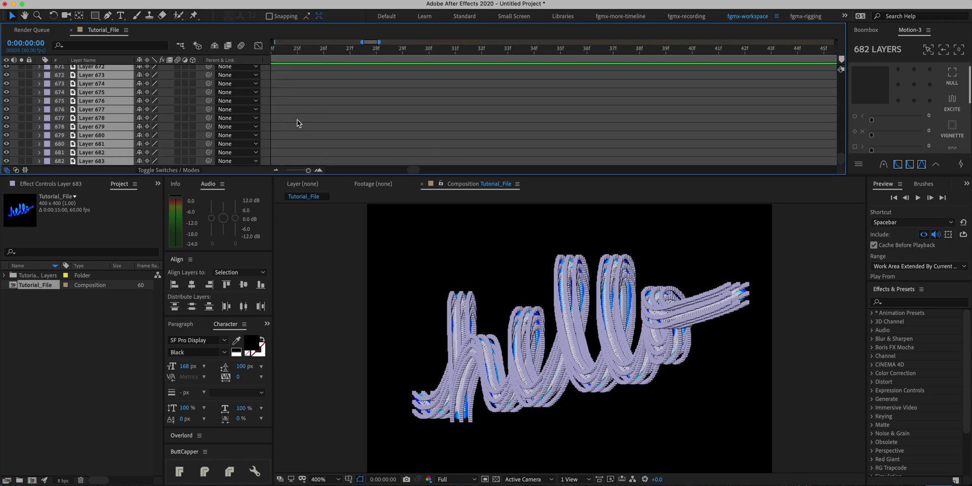
pyautogui.hscroll(-2, 298, 123)
pyautogui.hscroll(-5, 298, 123)
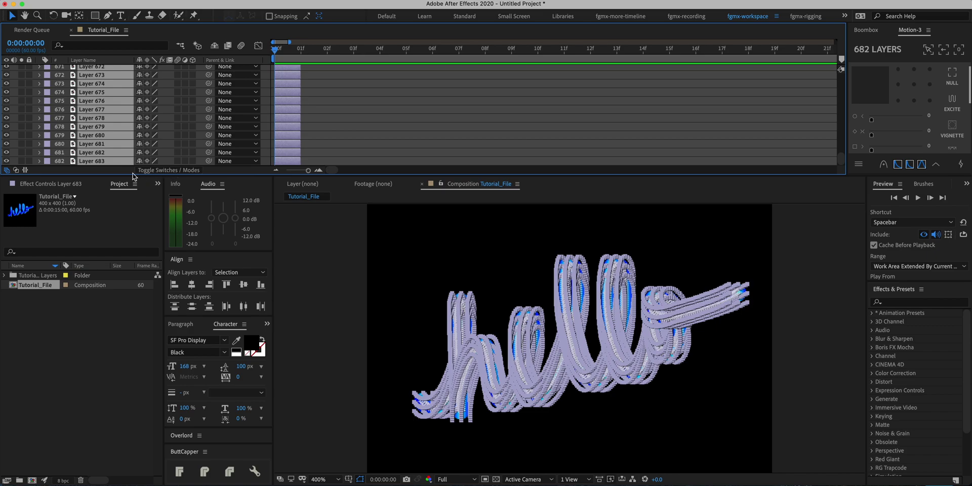
pyautogui.keyDown('super'); pyautogui.click(109, 162); pyautogui.keyUp('super')
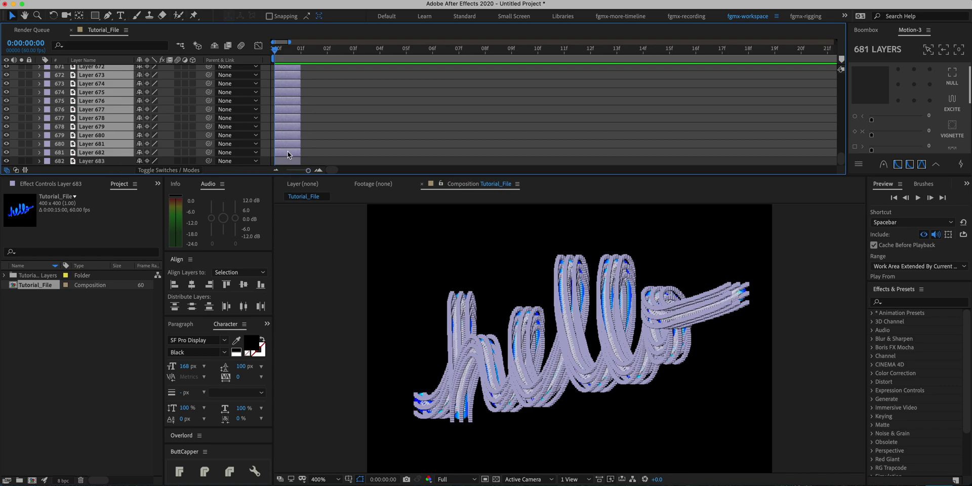
pyautogui.moveTo(287, 151); pyautogui.dragTo(323, 153)
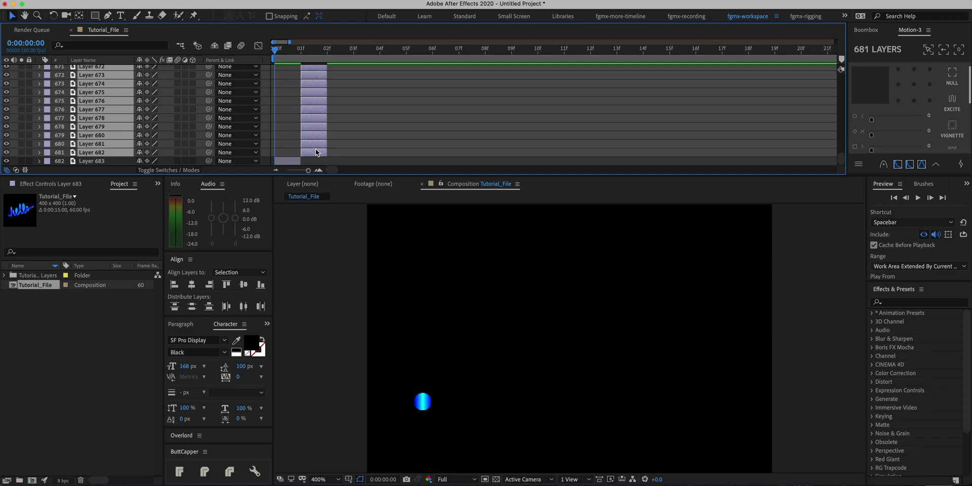
# Sequence the selected layers with Keyframe Assistant > Sequence Layers, without overlap.
pyautogui.rightClick(316, 152)
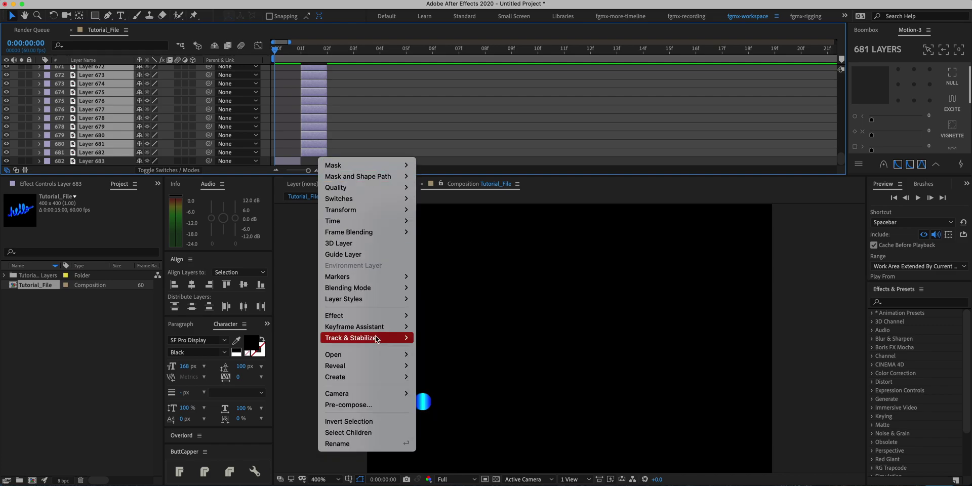
pyautogui.moveTo(373, 330)
pyautogui.click(464, 418)
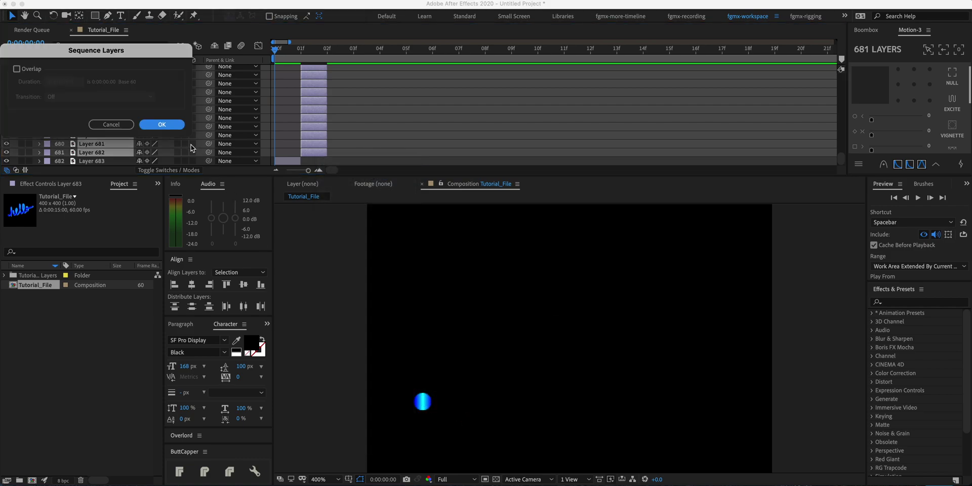
pyautogui.click(162, 125)
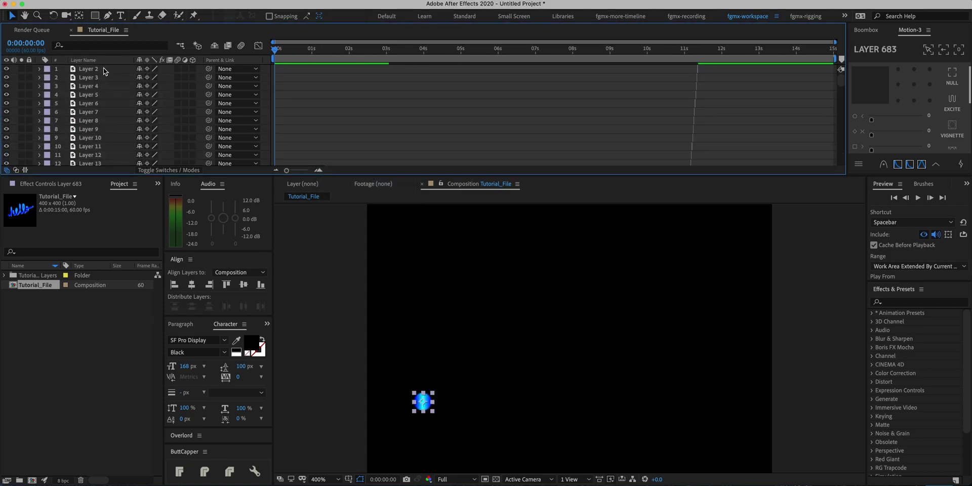
# Extend every layer's out point to the comp's last frame.
pyautogui.press('super+a')
pyautogui.press('End')
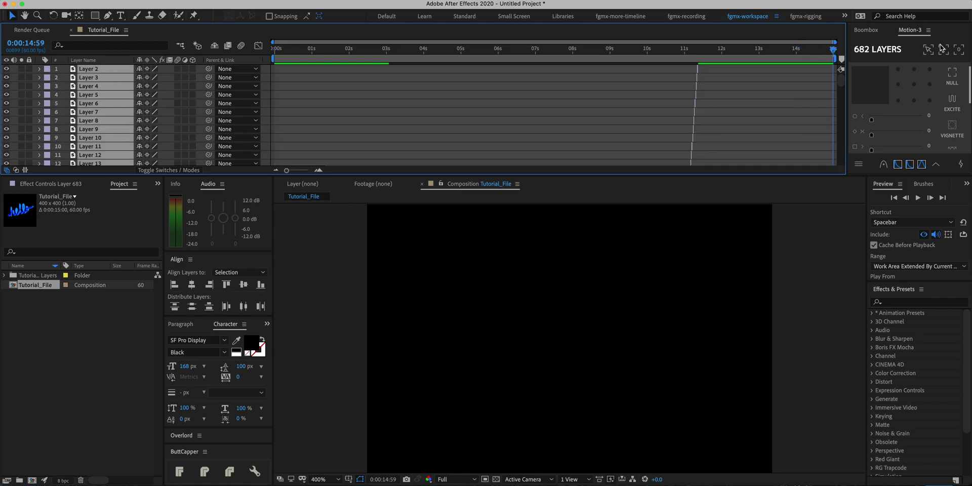
pyautogui.click(942, 48)
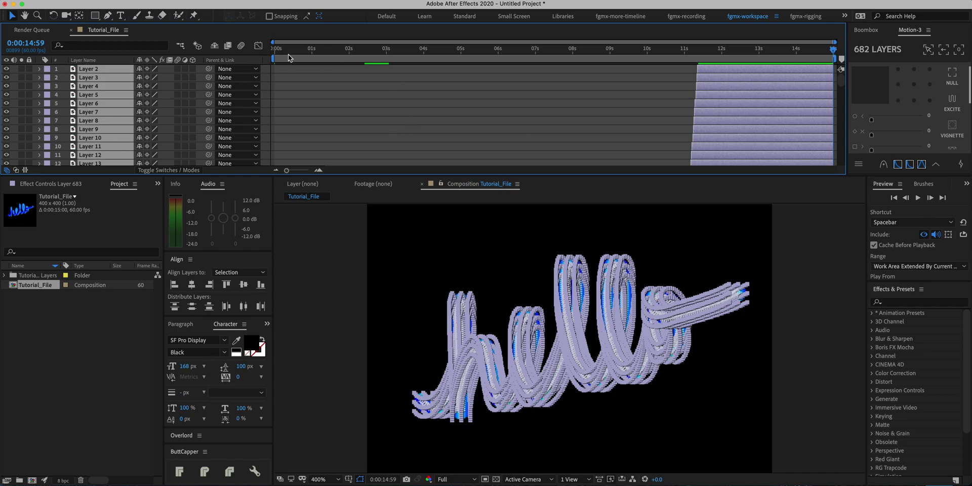
# Deselect the layers and preview the hello write-on from the first frame.
pyautogui.press('Home')
pyautogui.click(409, 89)
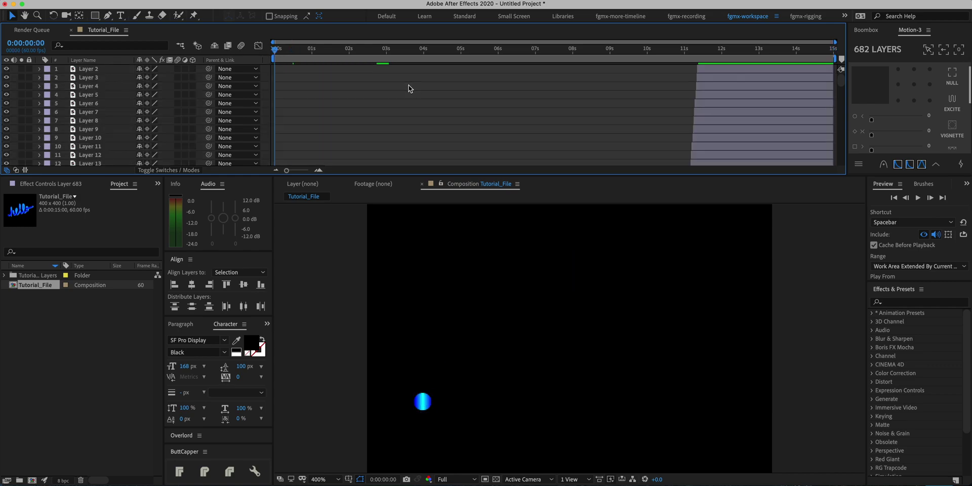
pyautogui.press('space')
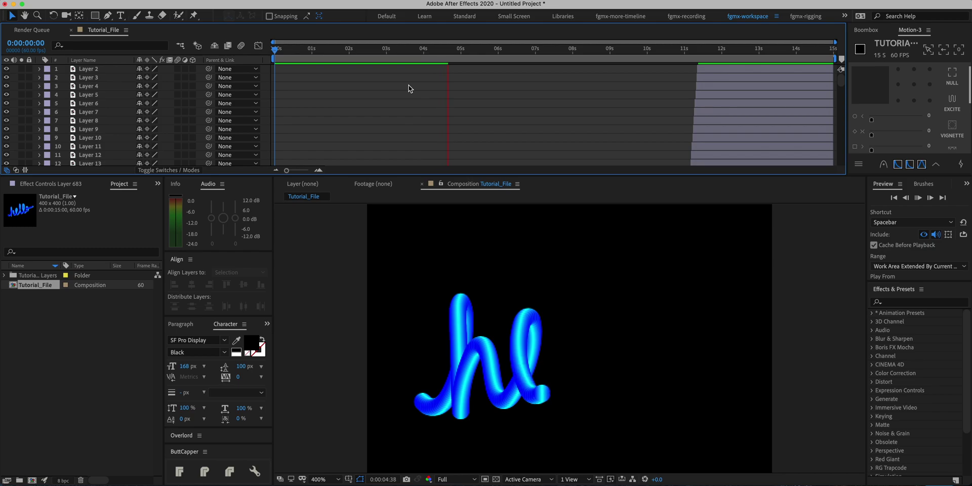
pyautogui.press('space')
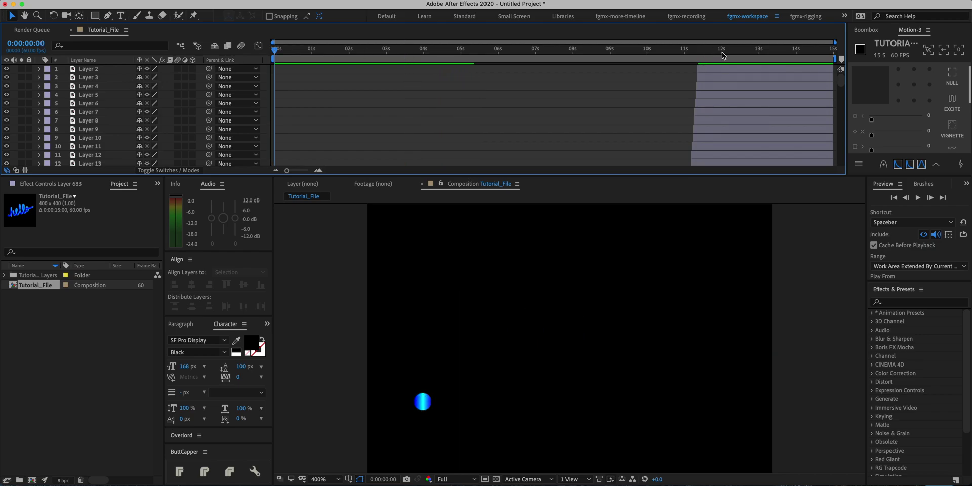
# End the work area where hello finishes and trim the comp to it (0:00:11:27).
pyautogui.moveTo(722, 56); pyautogui.dragTo(700, 56)
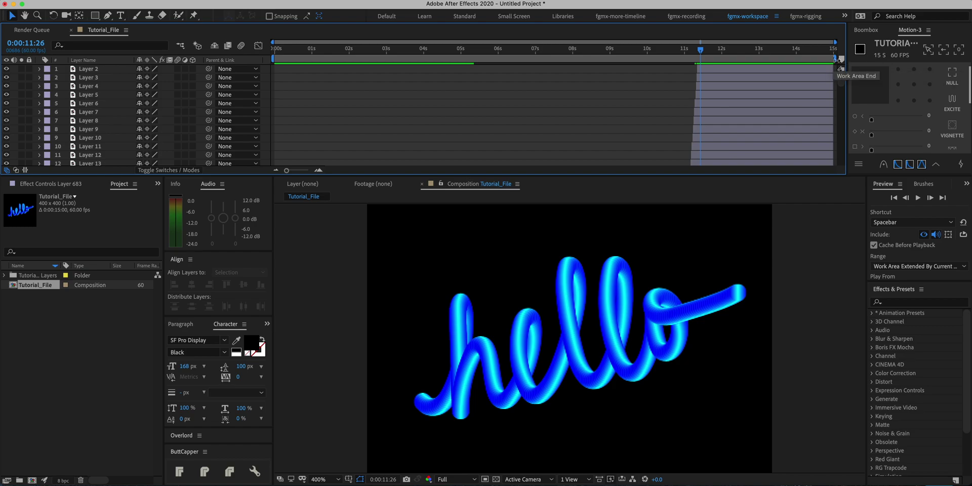
pyautogui.moveTo(836, 58); pyautogui.dragTo(702, 67)
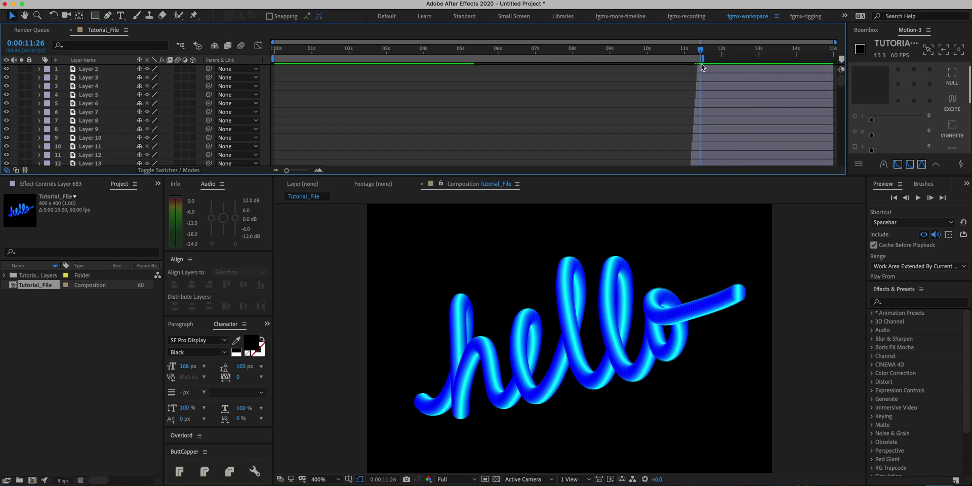
pyautogui.rightClick(647, 61)
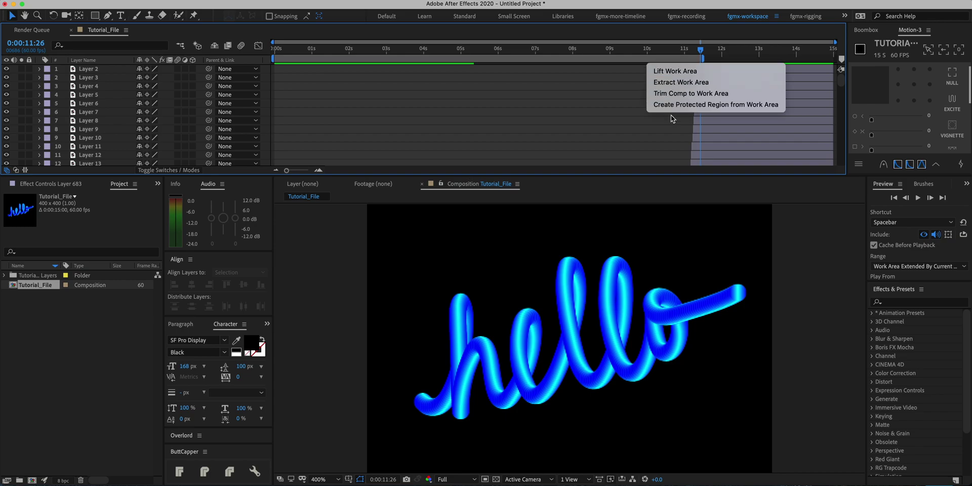
pyautogui.click(660, 93)
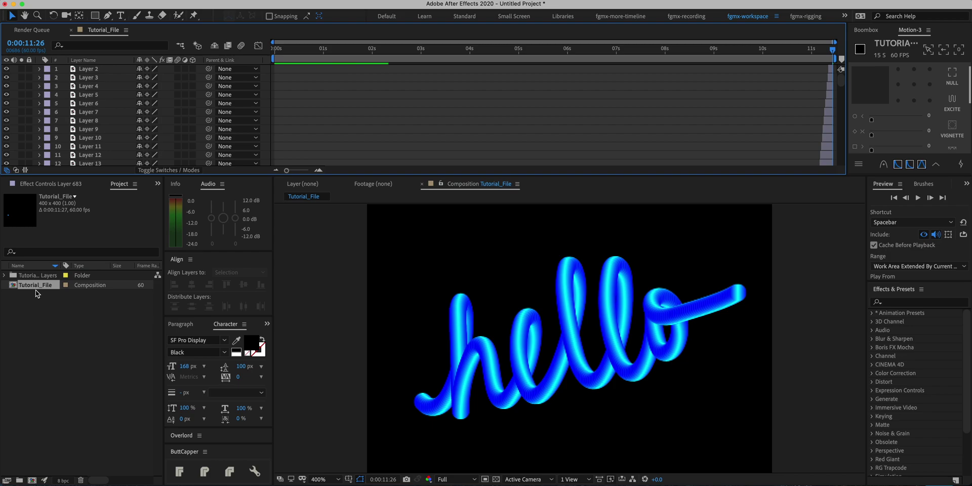
# Create a new composition, Comp 1, sized 1920×1080.
pyautogui.click(37, 353)
pyautogui.press('super+n')
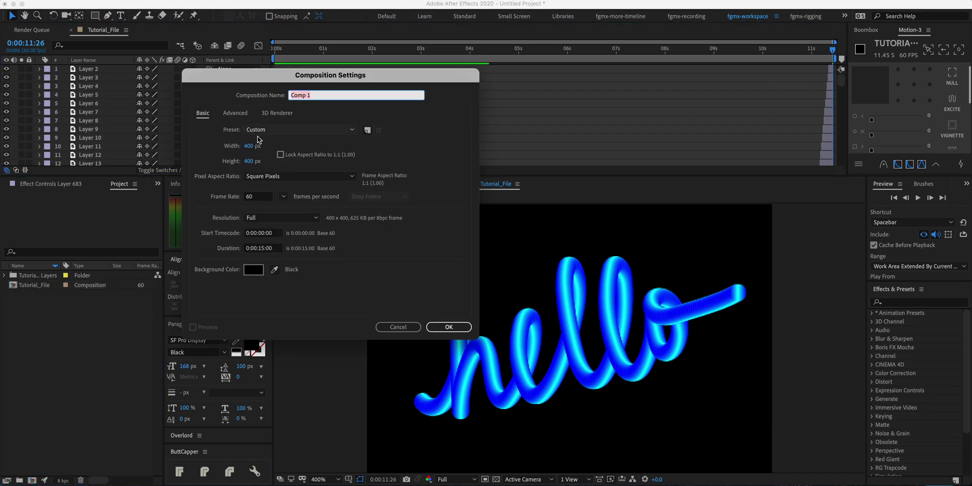
pyautogui.click(249, 146)
pyautogui.write('1920')
pyautogui.press('Tab')
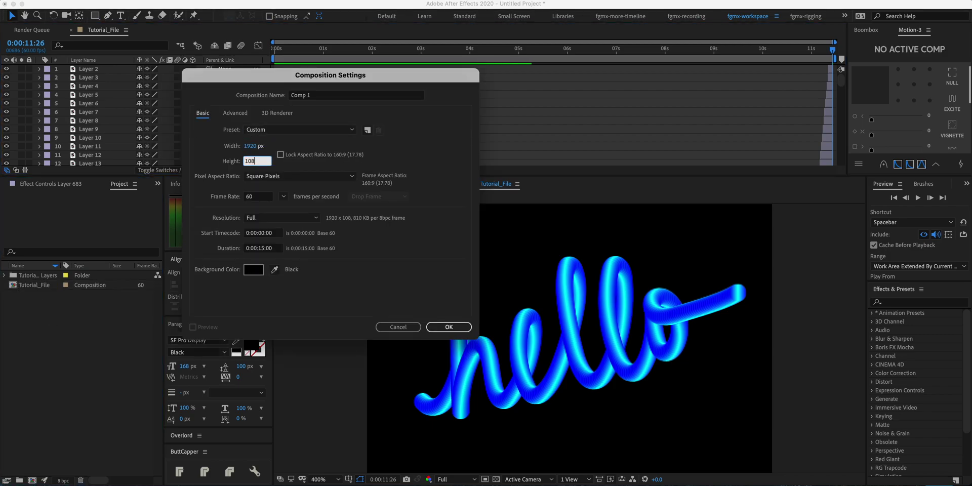
pyautogui.write('1080')
pyautogui.click(441, 326)
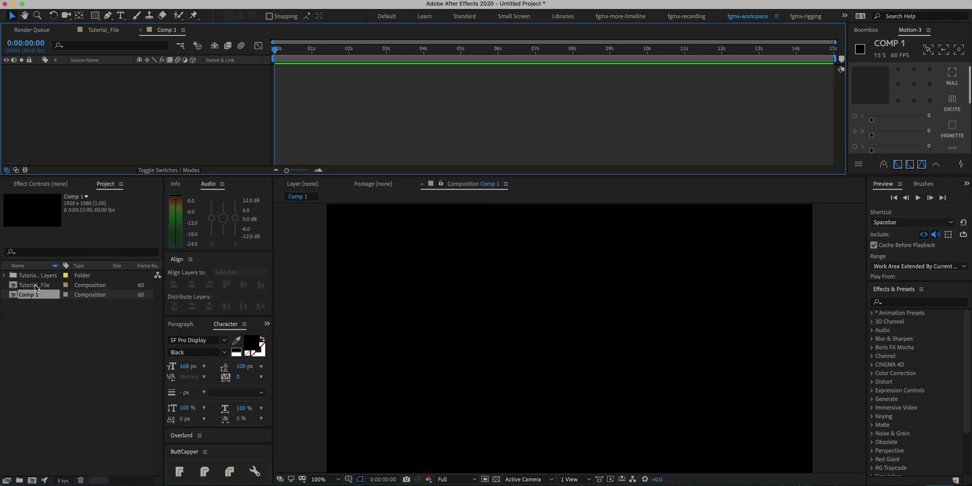
# Add Tutorial_File to Comp 1 with Collapse Transformations on and scale it to 479%.
pyautogui.moveTo(35, 288); pyautogui.dragTo(111, 101)
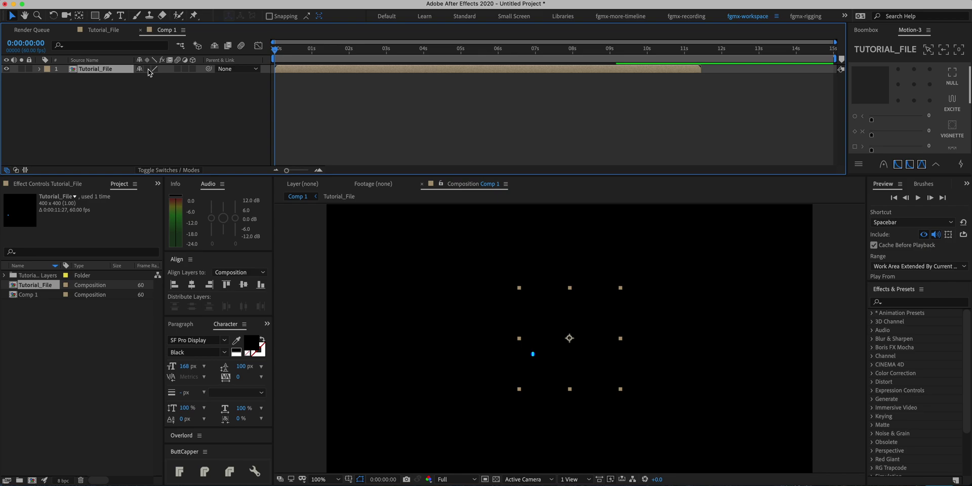
pyautogui.click(147, 70)
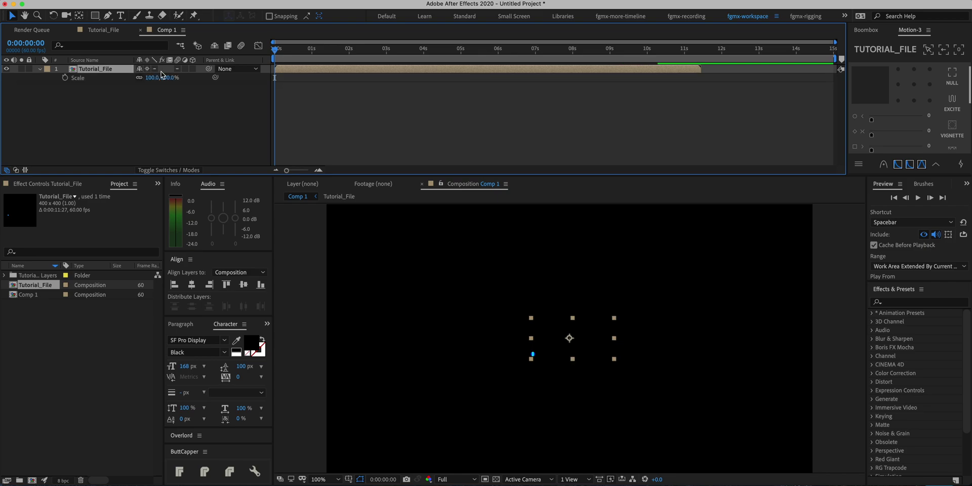
pyautogui.press('s')
pyautogui.moveTo(150, 78)
pyautogui.mouseDown()
pyautogui.moveTo(241, 86)
pyautogui.moveTo(346, 78)
pyautogui.moveTo(321, 56)
pyautogui.moveTo(492, 65)
pyautogui.mouseUp()
pyautogui.click(343, 91)
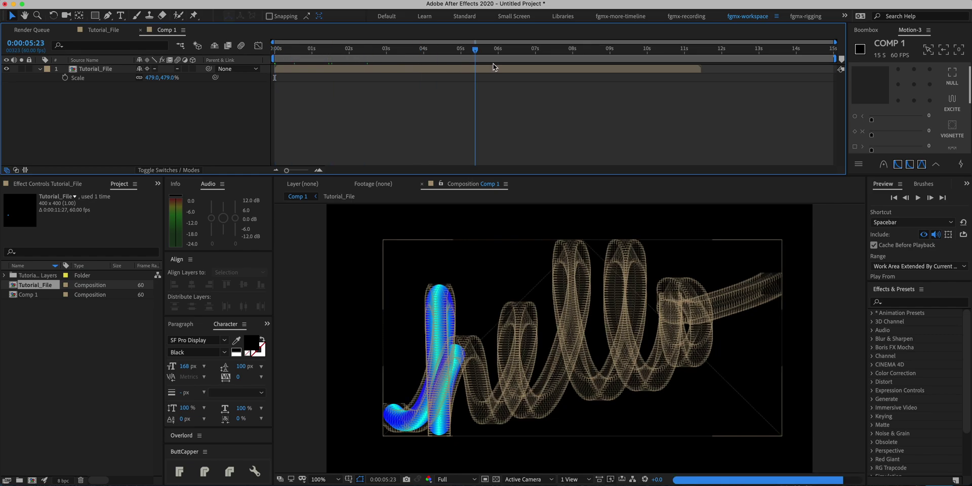
# Step back one frame and select the nested Tutorial_File layer.
pyautogui.press('pageup')
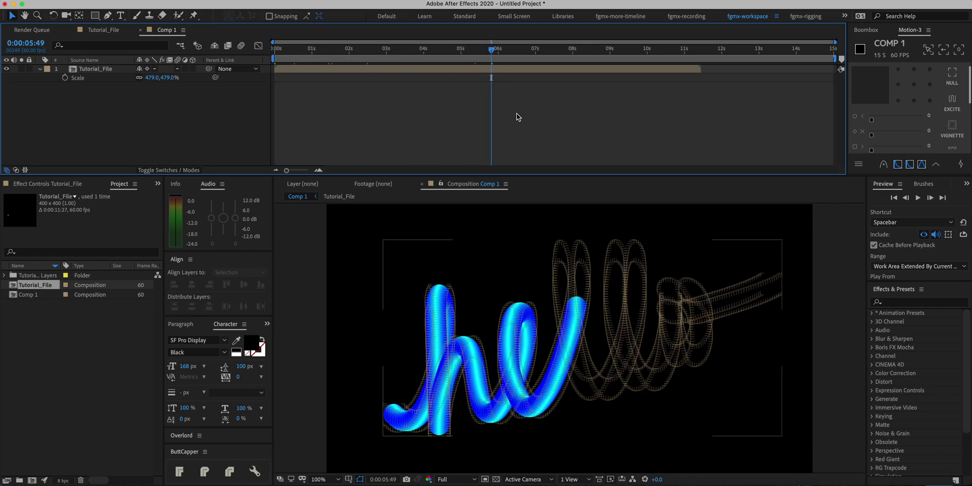
pyautogui.hotkey('ctrl', 'a')
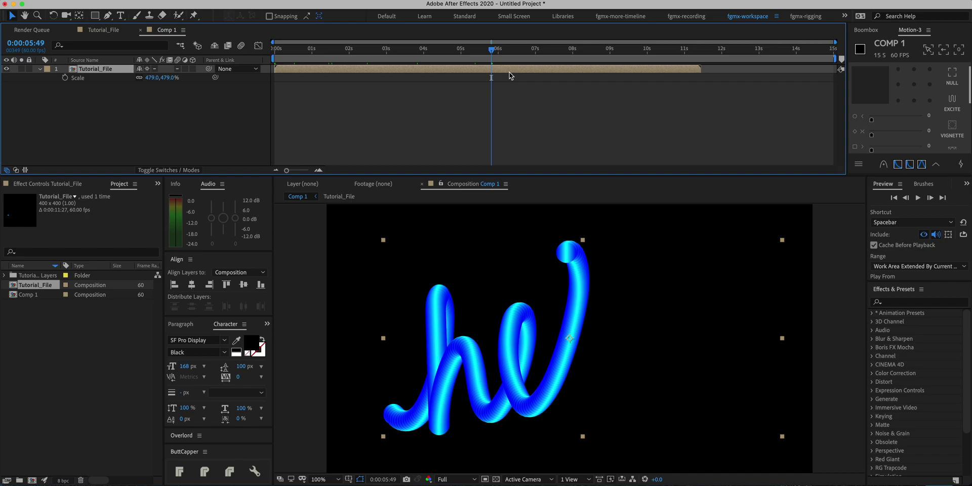
pyautogui.click(517, 377)
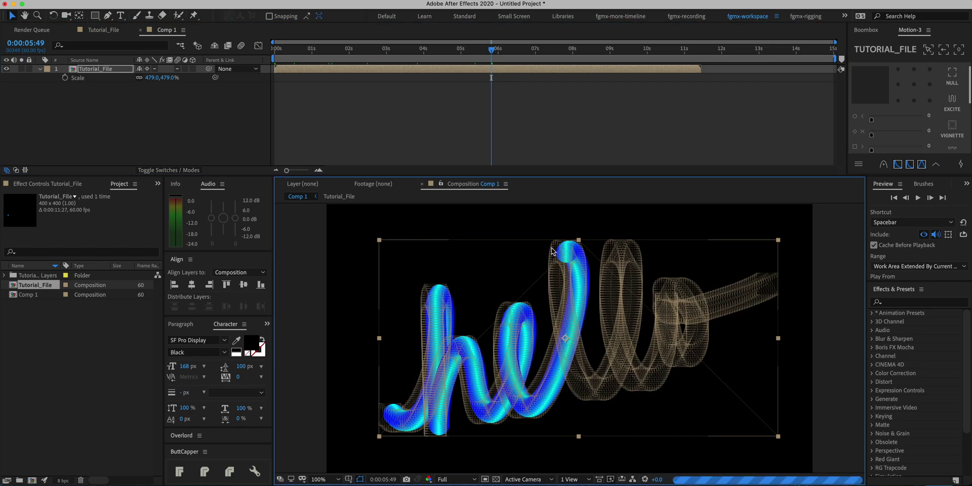
# Enable Time Remapping on Tutorial_File and move its end keyframe to about 3 seconds.
pyautogui.rightClick(555, 72)
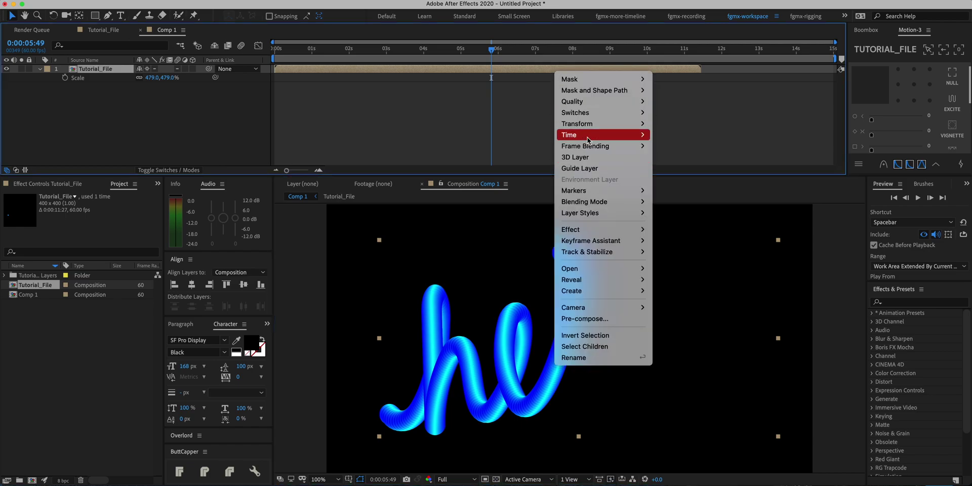
pyautogui.moveTo(603, 135)
pyautogui.click(679, 136)
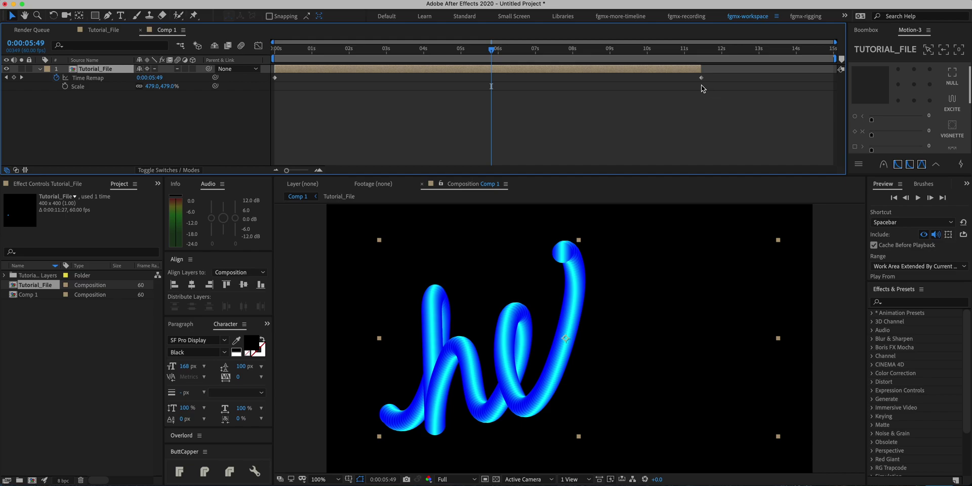
pyautogui.moveTo(702, 83); pyautogui.dragTo(386, 95)
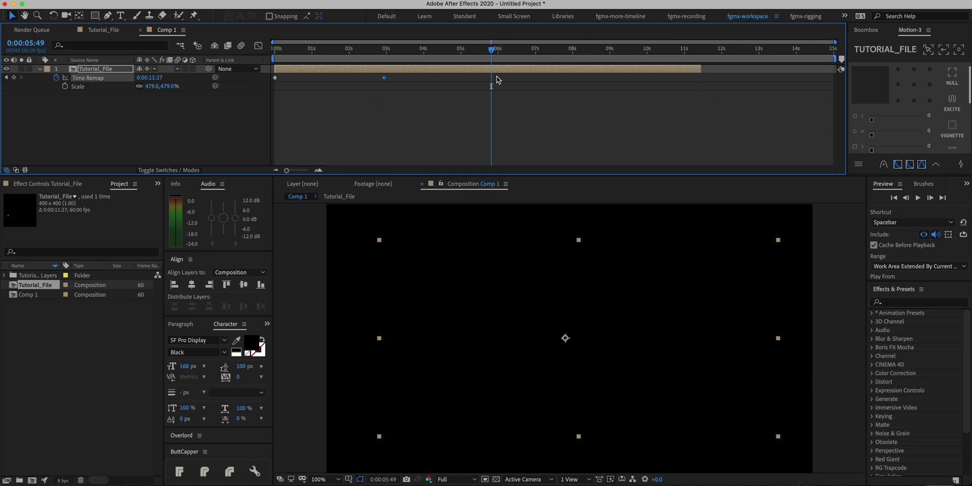
# Trim the layer's out point to about 3 seconds and check the ending at 0:00:03:02.
pyautogui.click(643, 76)
pyautogui.moveTo(644, 77); pyautogui.dragTo(387, 78)
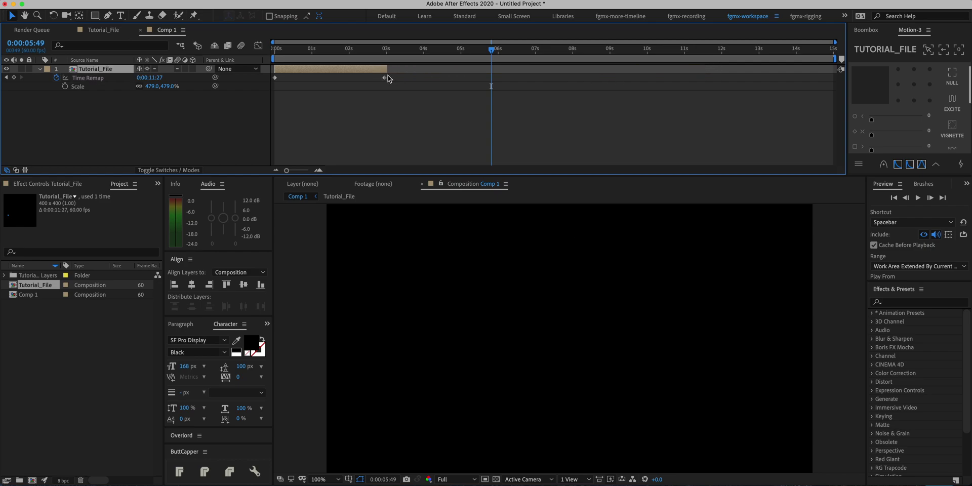
pyautogui.click(387, 78)
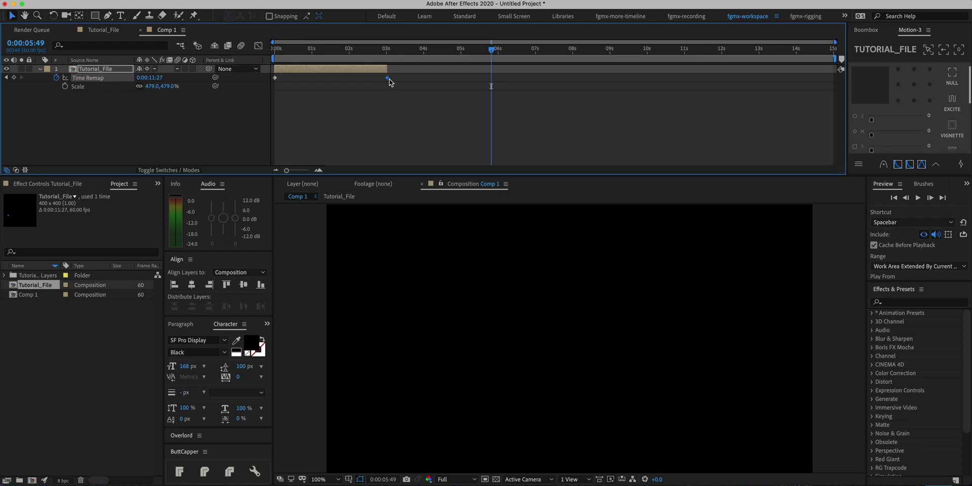
pyautogui.click(387, 51)
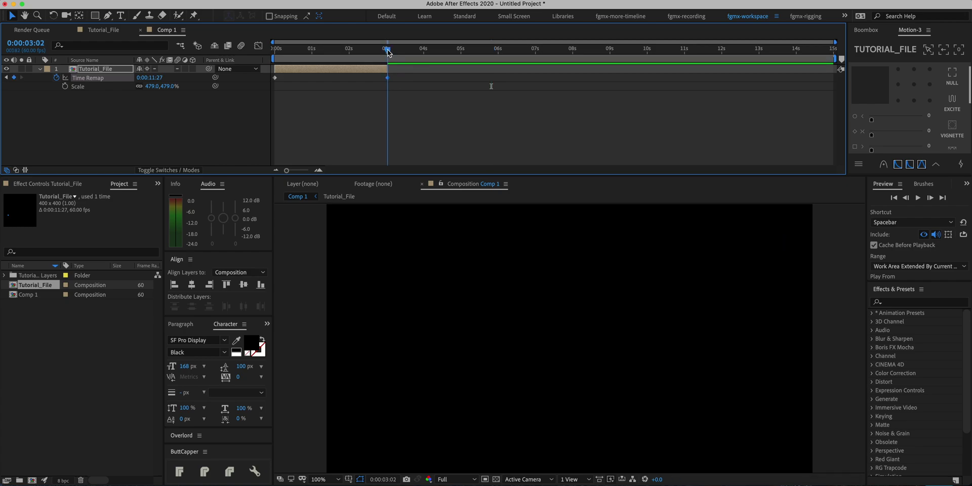
pyautogui.press('Home')
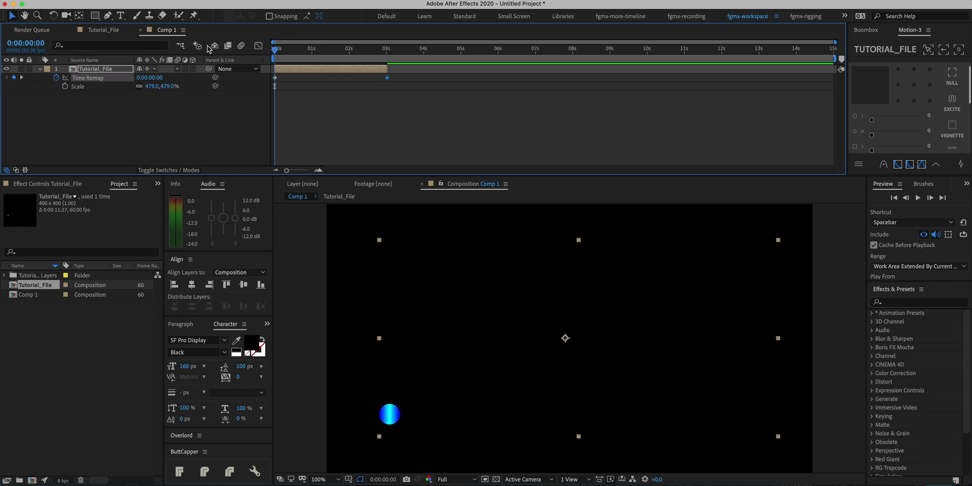
# Preview the write-on and inspect 0:00:02:45, where hello is complete.
pyautogui.press('space')
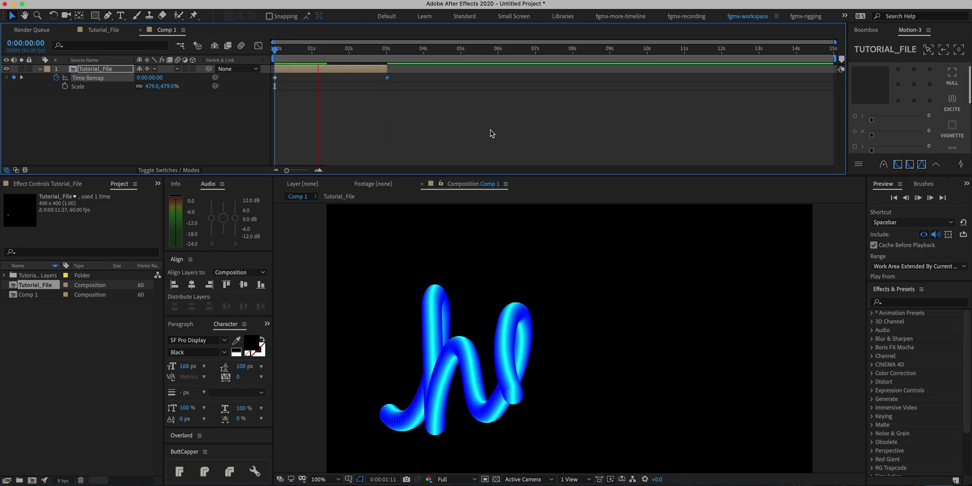
pyautogui.click(490, 130)
pyautogui.click(363, 51)
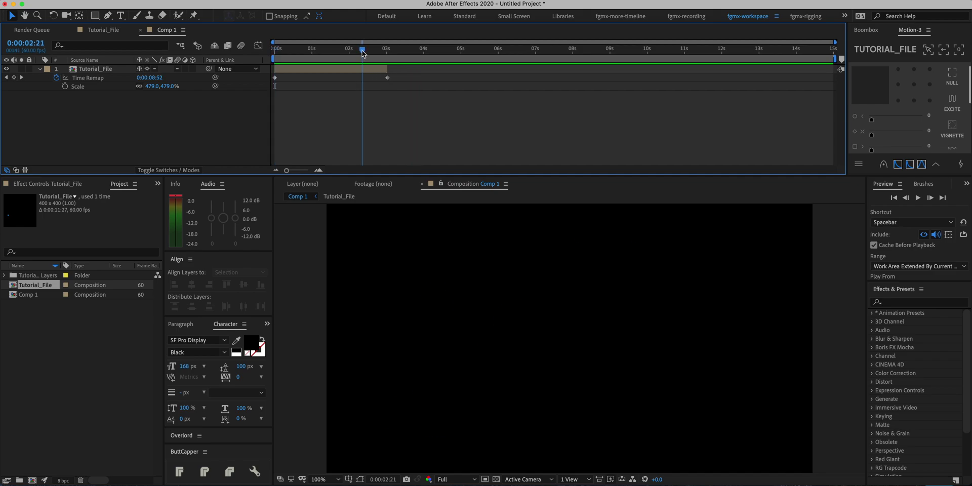
pyautogui.moveTo(363, 51); pyautogui.dragTo(377, 51)
# Apply an ease to both Time Remap keyframes in Motion 3 and preview the result.
pyautogui.click(223, 67)
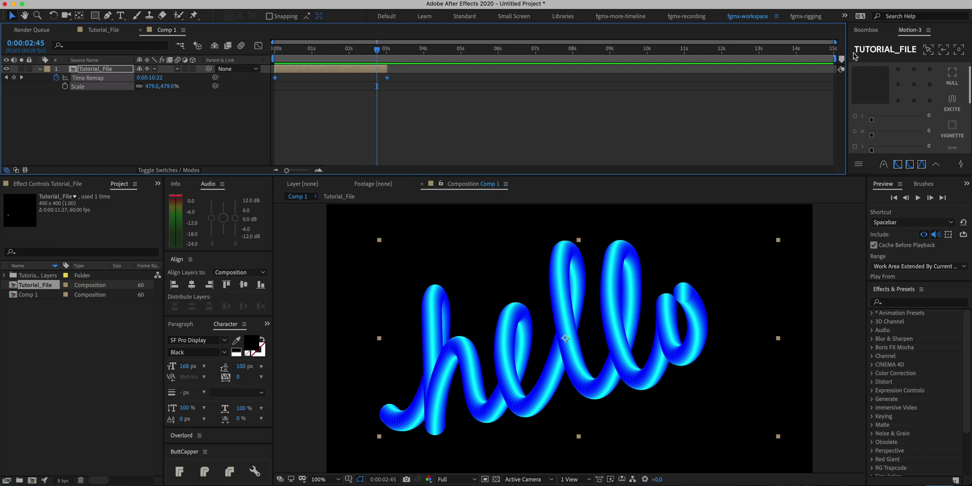
pyautogui.click(910, 164)
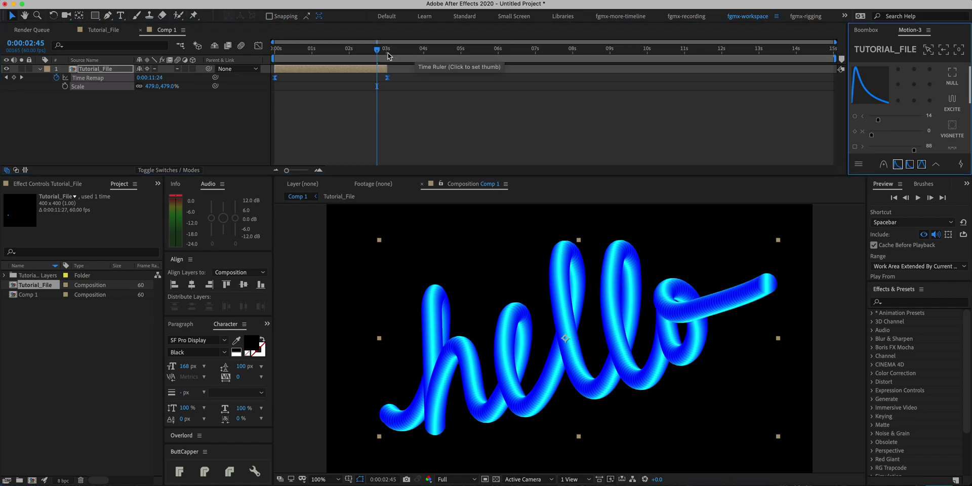
pyautogui.click(417, 130)
pyautogui.press('Home')
pyautogui.press('space')
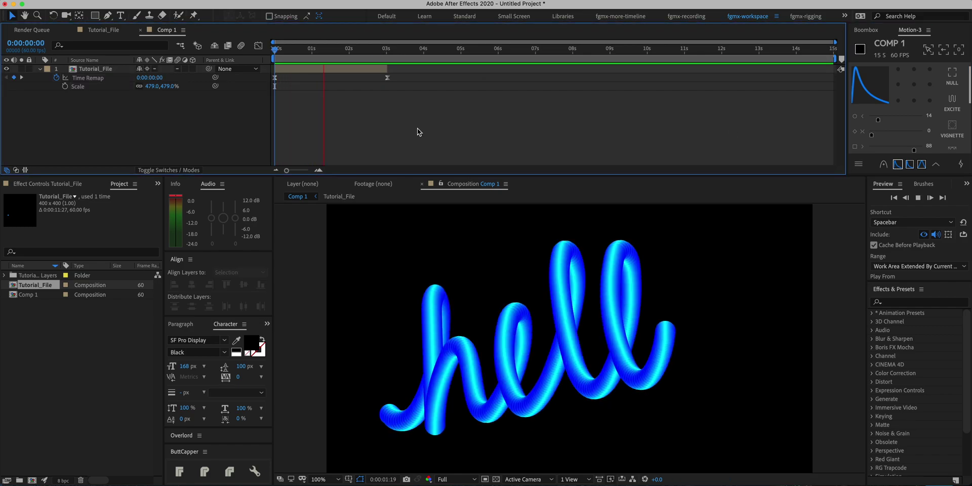